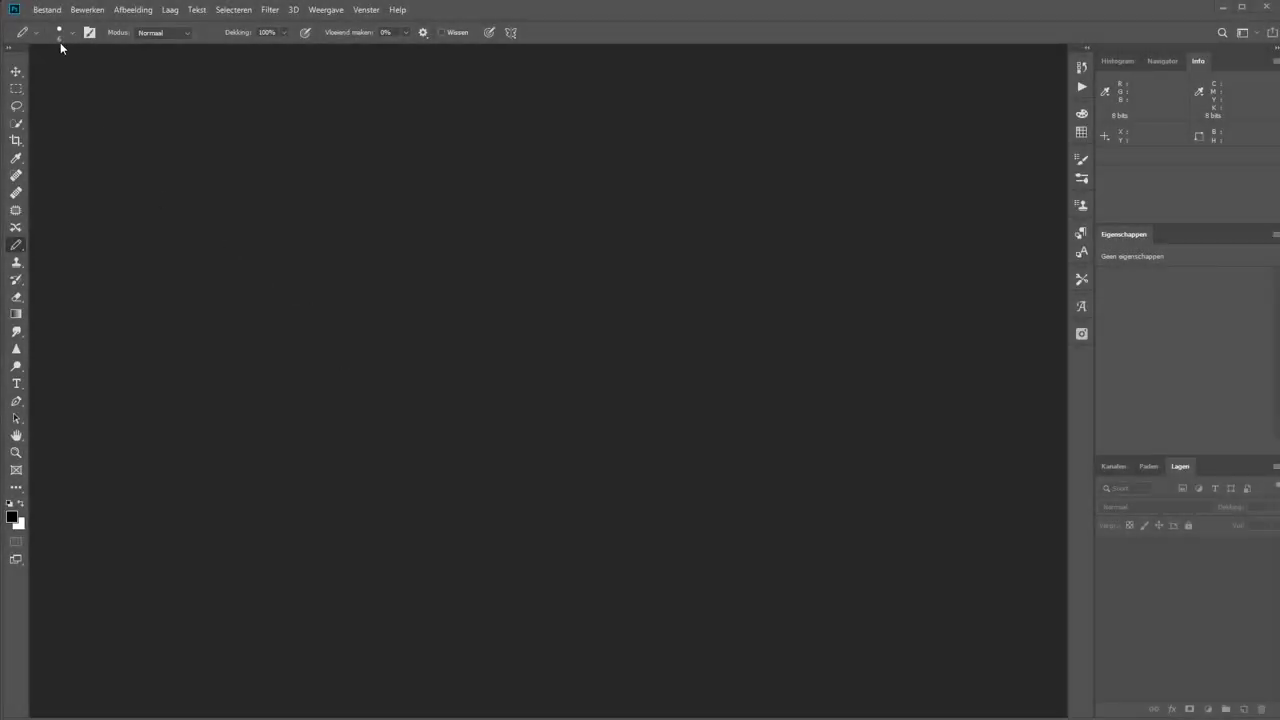
- Create a new blank 1920×1080 px, 72 ppi white document (Naamloos-1)
left_click(44, 10)
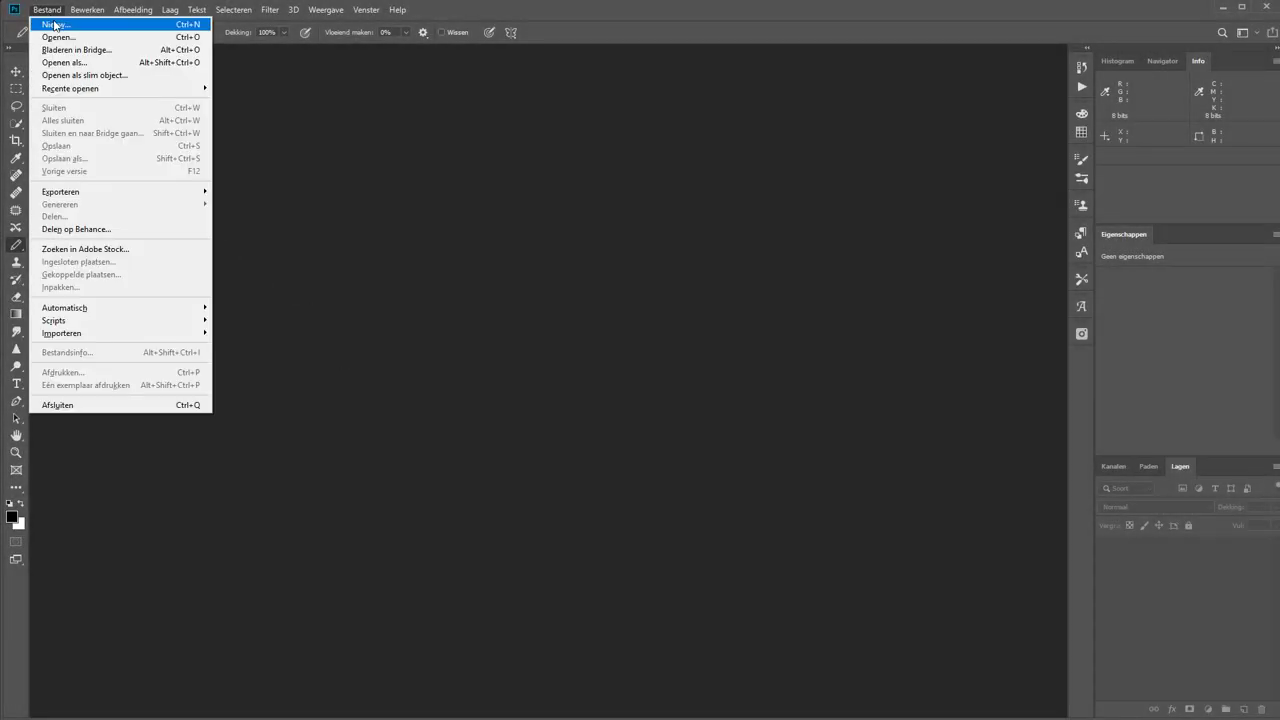
left_click(52, 23)
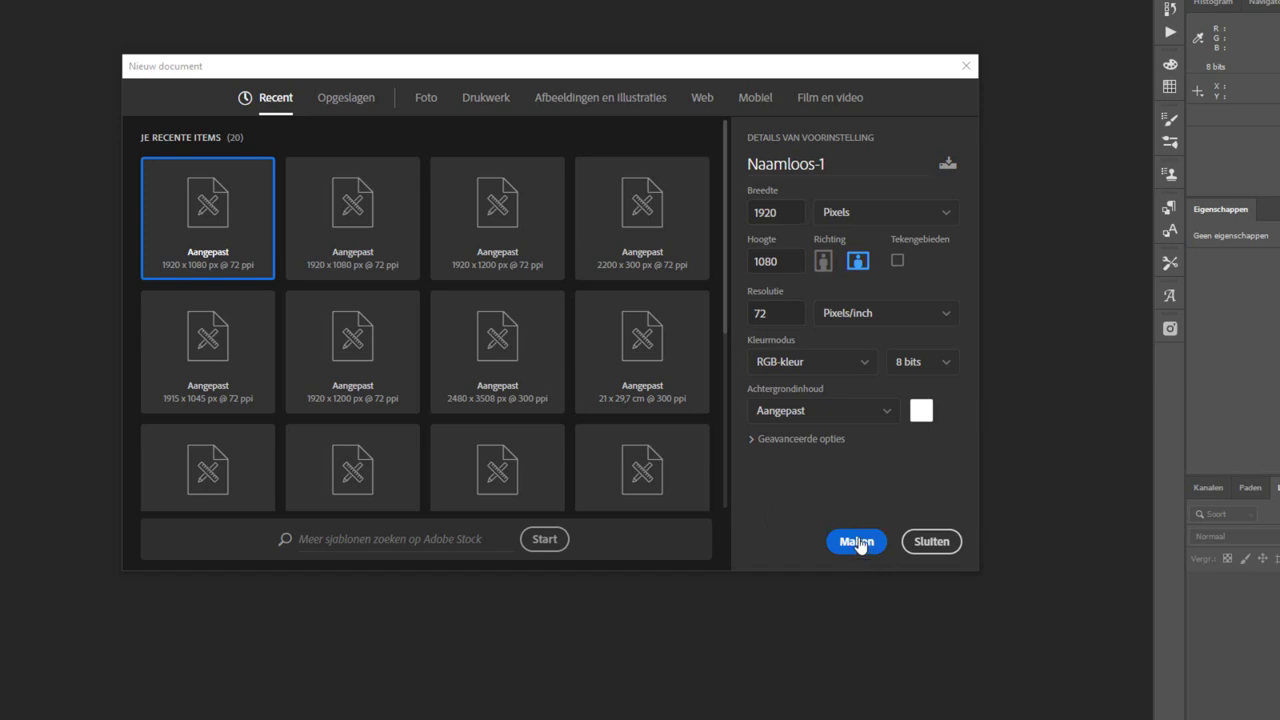
left_click(857, 542)
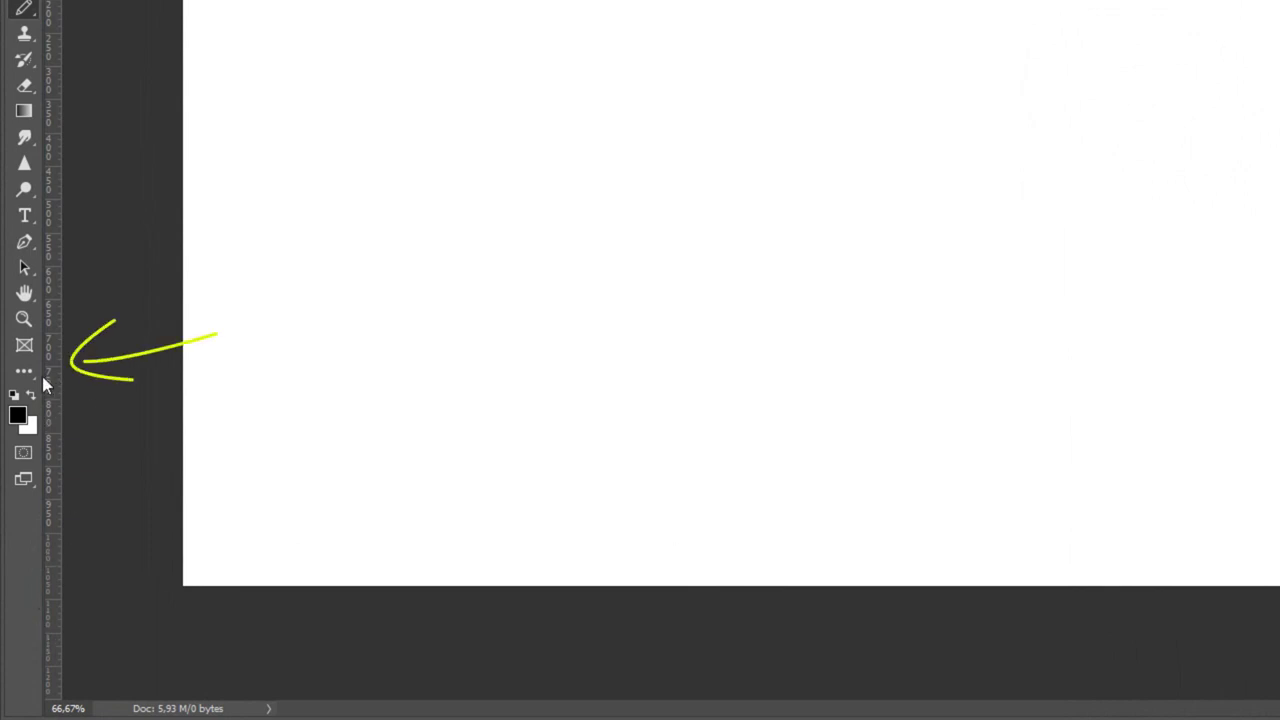
- Select the Ovaal (Ellipse) tool and set its mode from Vorm to Pixels
left_click(24, 373)
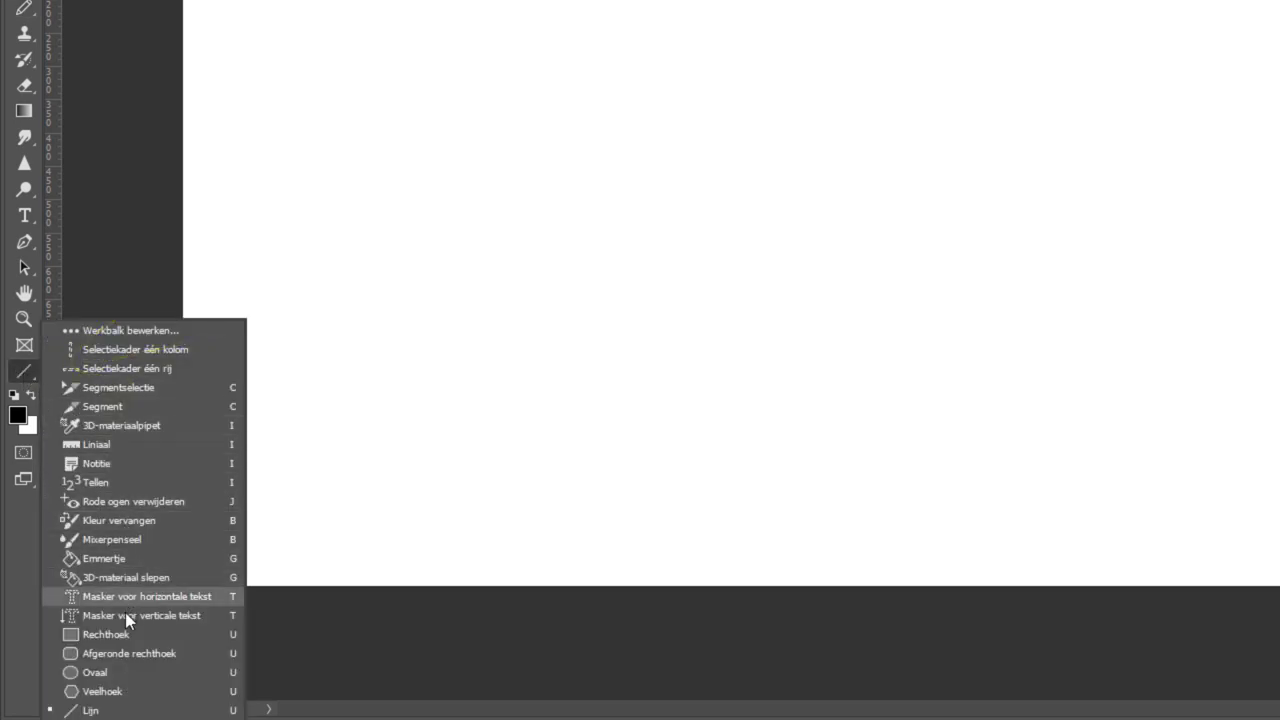
left_click(102, 679)
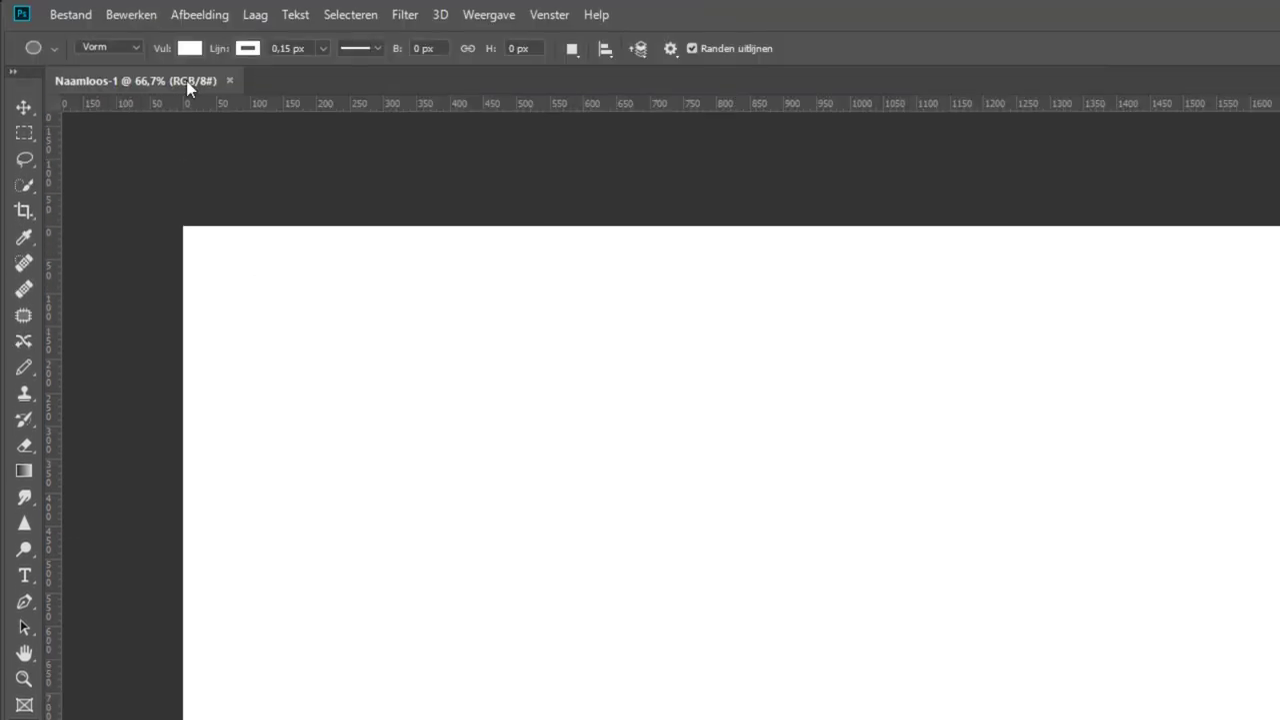
left_click(135, 46)
left_click(127, 94)
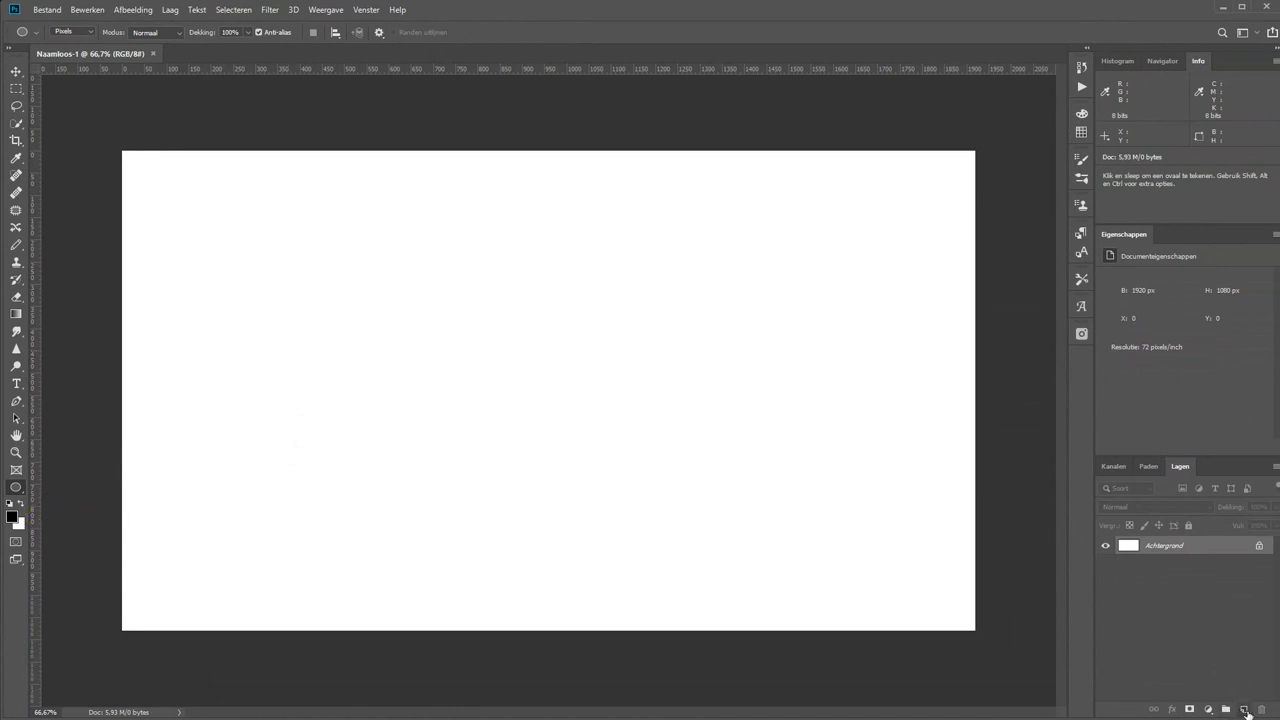
- Add a layer named Cirkel and draw a 953 × 953 px solid black circle on it
left_click(1244, 709)
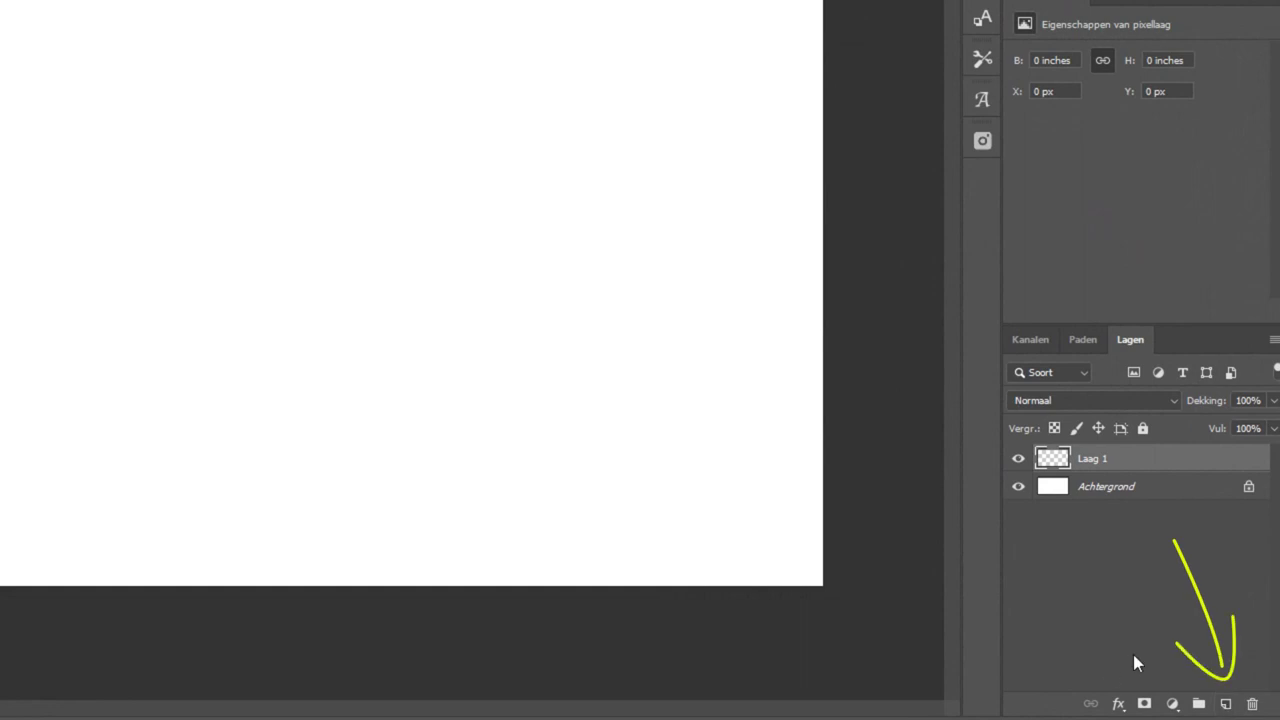
double_click(1094, 459)
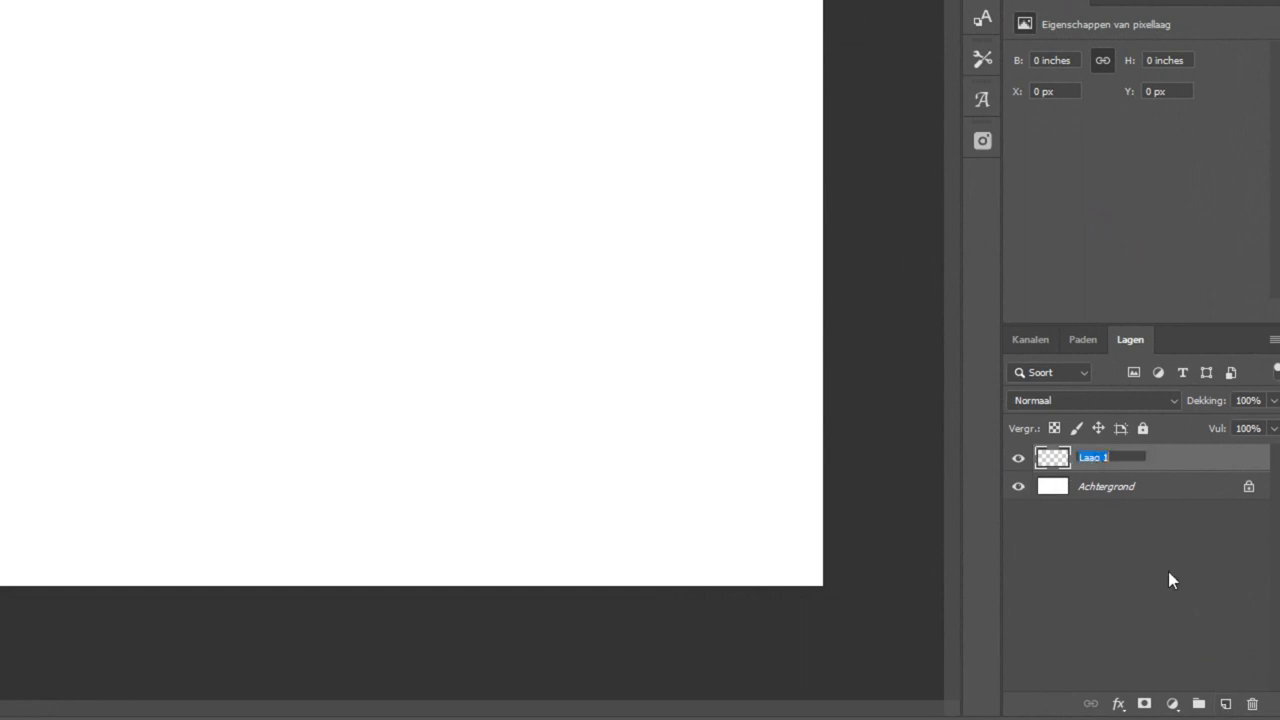
type("Cirkel")
key("Return")
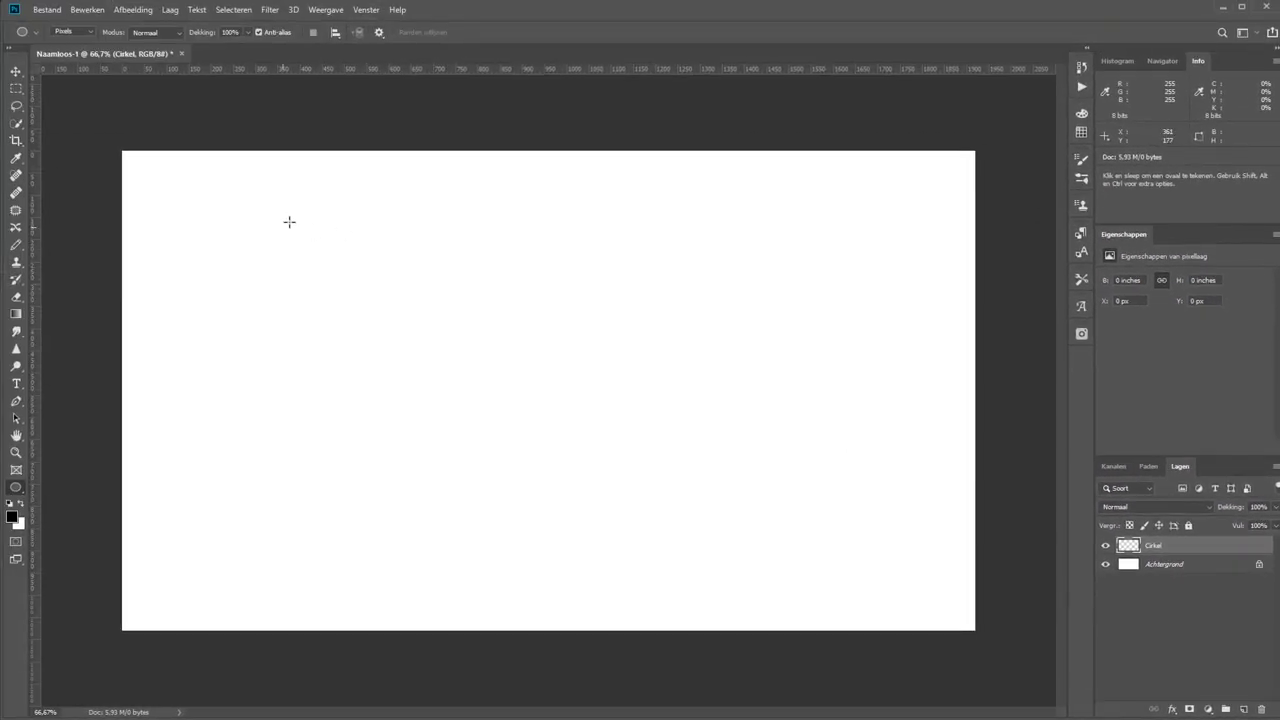
mouse_move(306, 204)
left_mouse_down()
mouse_move(390, 425)
mouse_move(745, 487)
mouse_move(843, 417)
mouse_move(908, 430)
mouse_move(826, 443)
mouse_move(846, 546)
mouse_move(836, 594)
mouse_move(688, 510)
mouse_move(638, 623)
mouse_move(631, 471)
mouse_move(574, 560)
mouse_move(397, 566)
mouse_move(613, 603)
mouse_move(551, 457)
mouse_move(591, 474)
mouse_move(600, 449)
mouse_move(565, 481)
mouse_move(584, 473)
mouse_move(600, 517)
mouse_move(557, 469)
mouse_move(560, 500)
mouse_move(714, 614)
mouse_move(737, 611)
mouse_move(738, 627)
left_mouse_up()
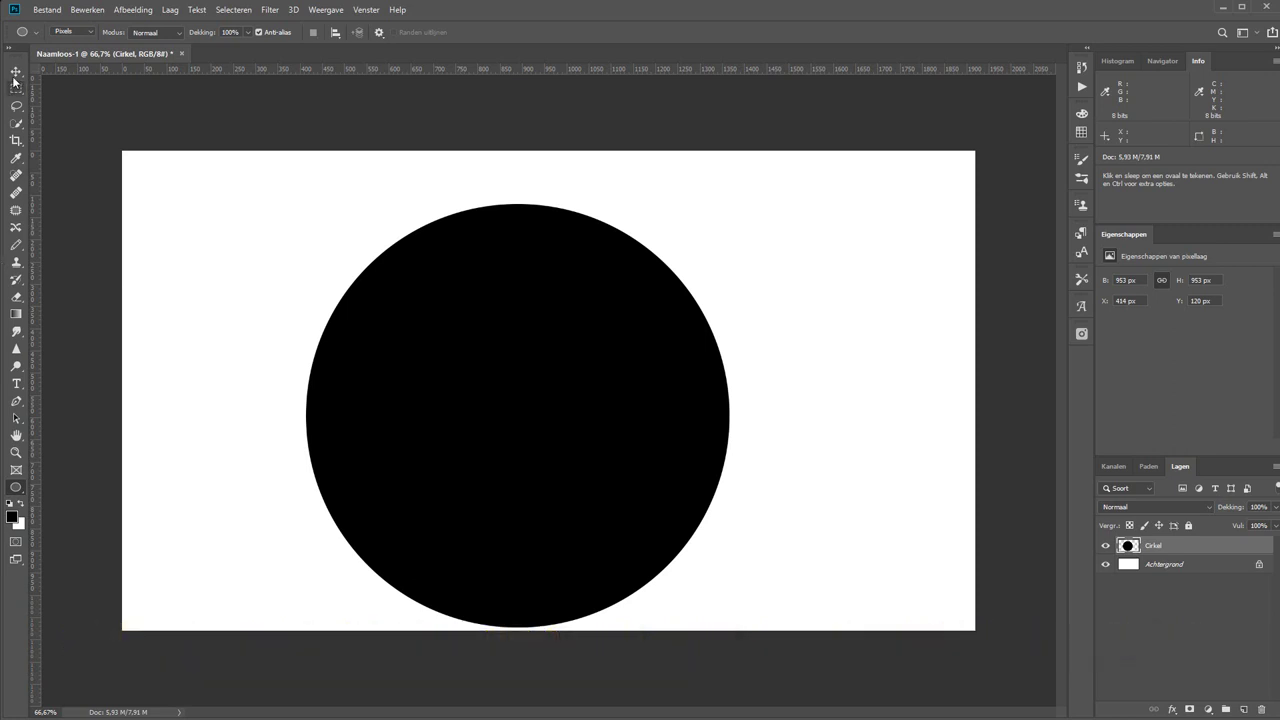
- Align the Cirkel circle's horizontal and vertical centres to the whole canvas, then deselect
key("v")
mouse_move(463, 469)
left_mouse_down()
mouse_move(345, 483)
mouse_move(494, 443)
mouse_move(451, 437)
mouse_move(654, 465)
left_mouse_up()
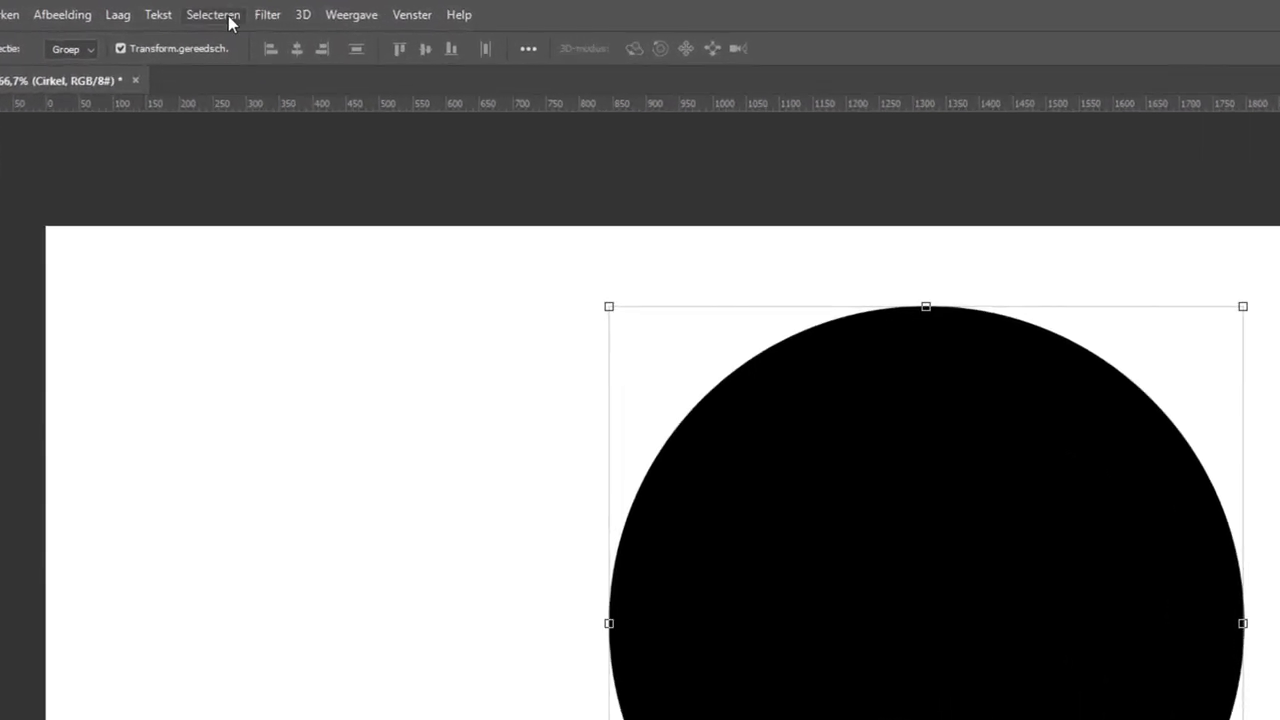
left_click(236, 13)
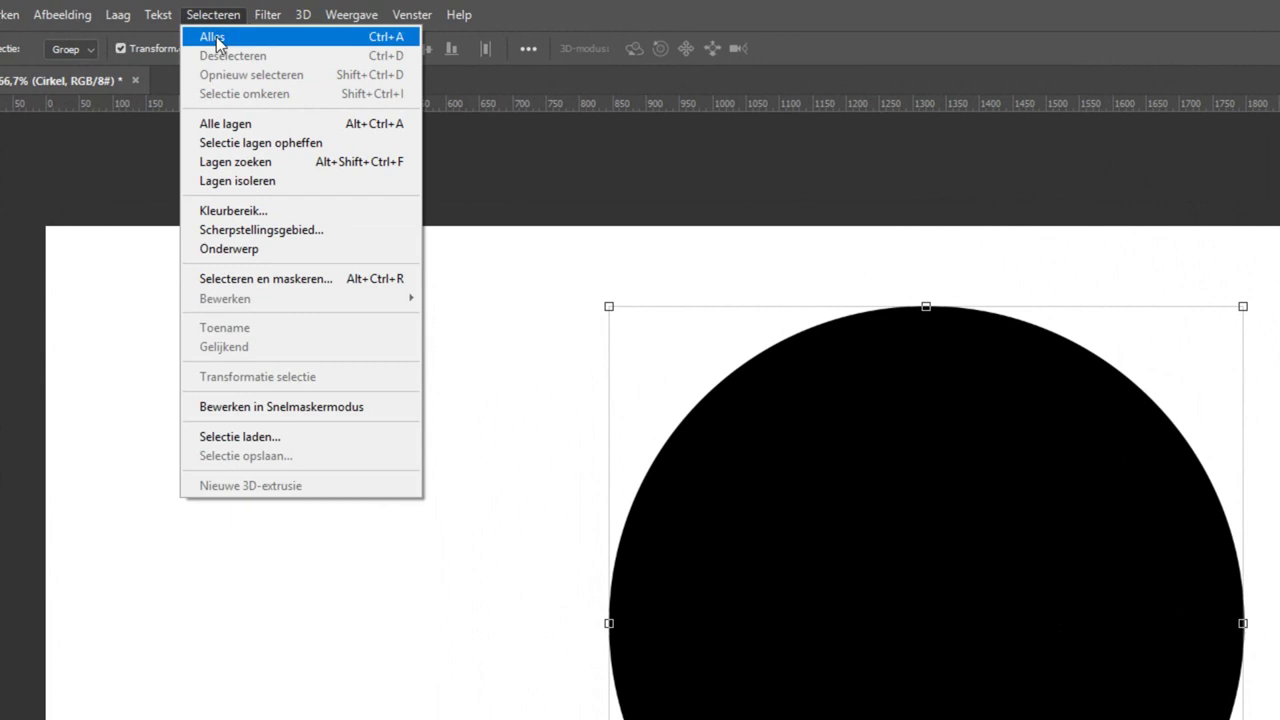
left_click(213, 37)
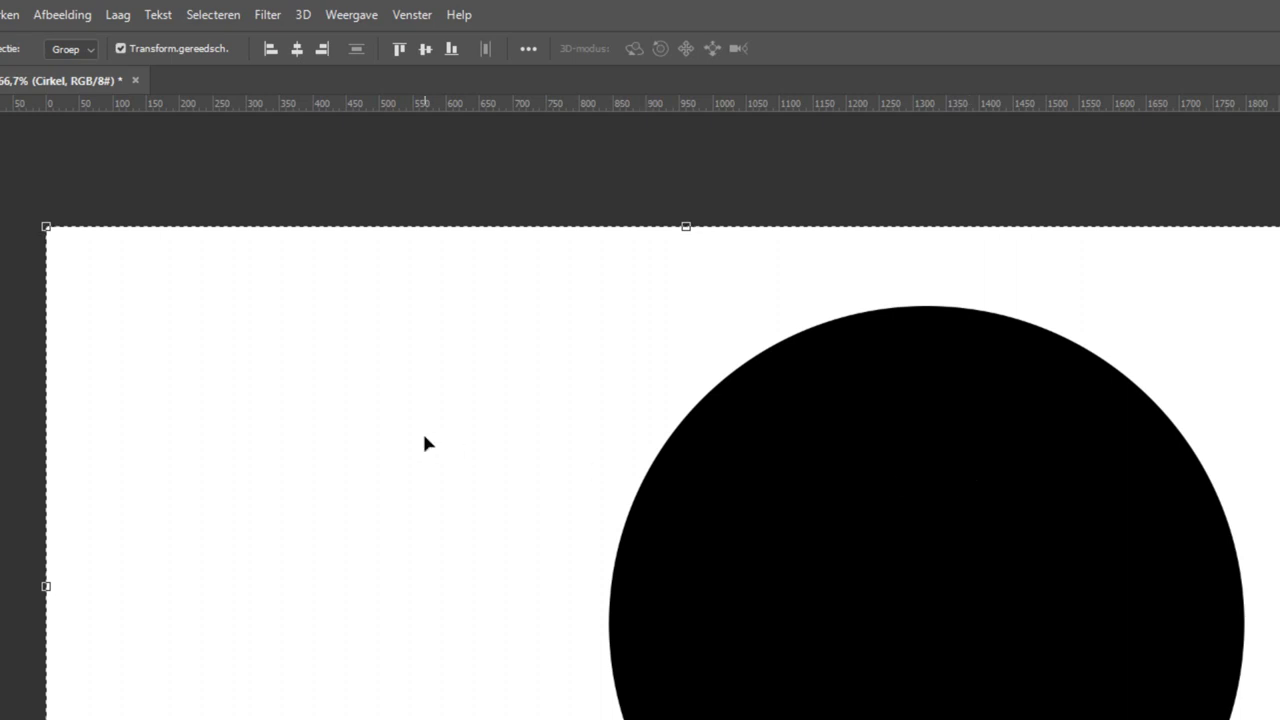
left_click(296, 49)
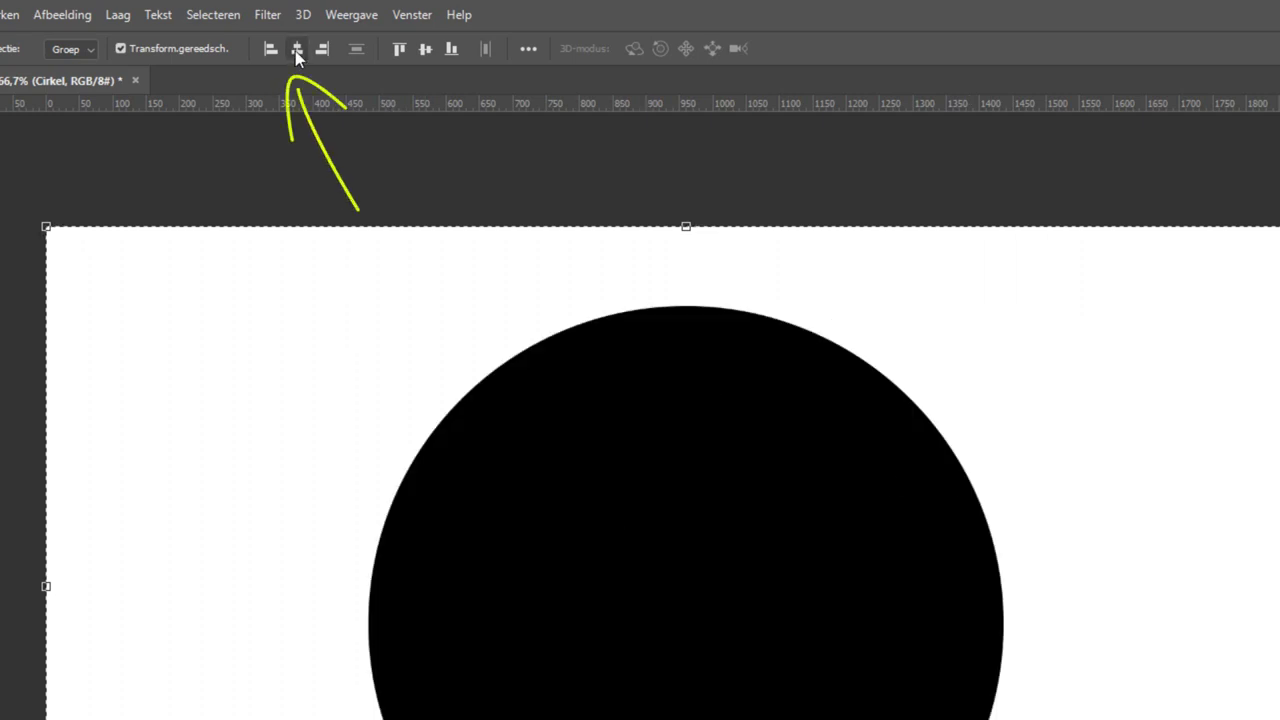
left_click(426, 47)
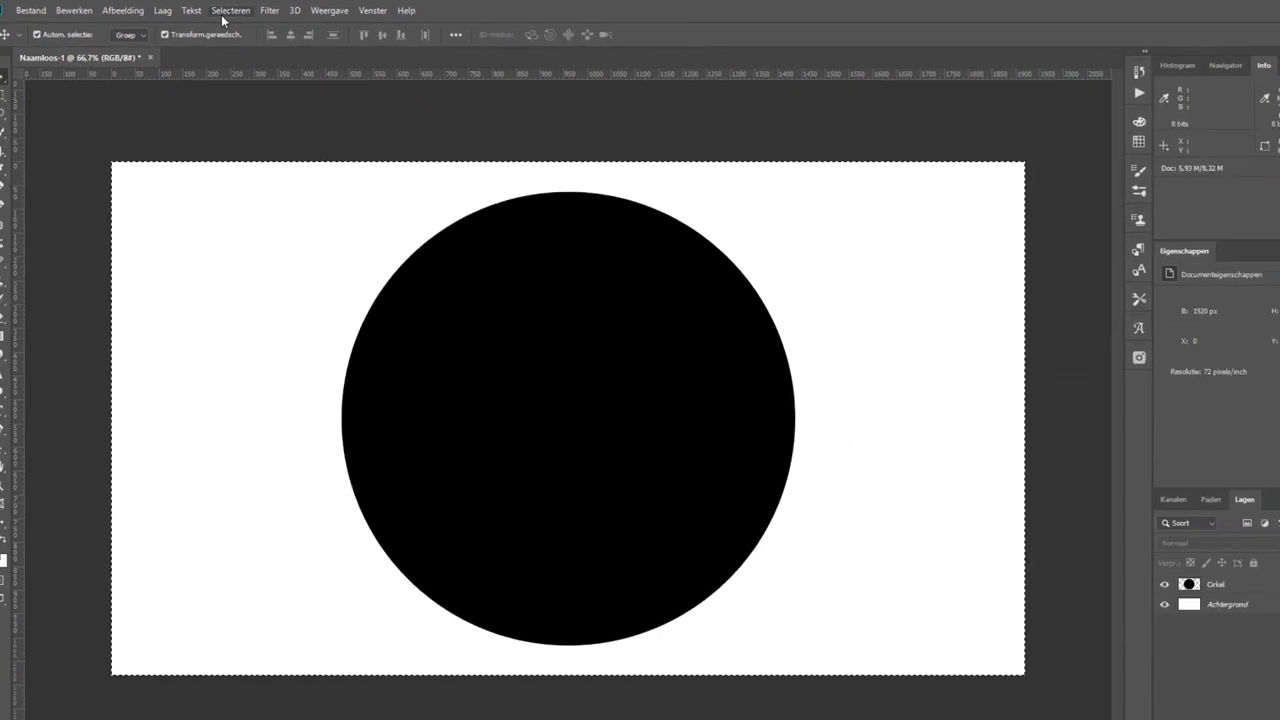
left_click(221, 14)
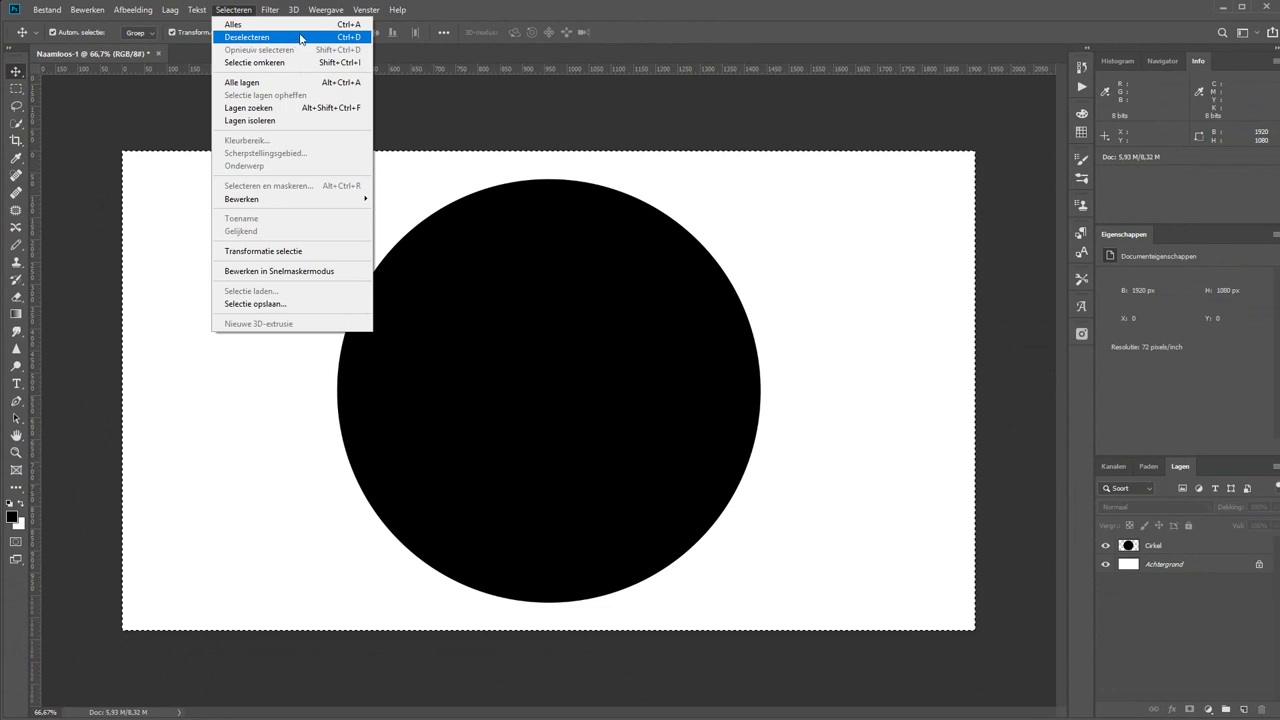
left_click(300, 38)
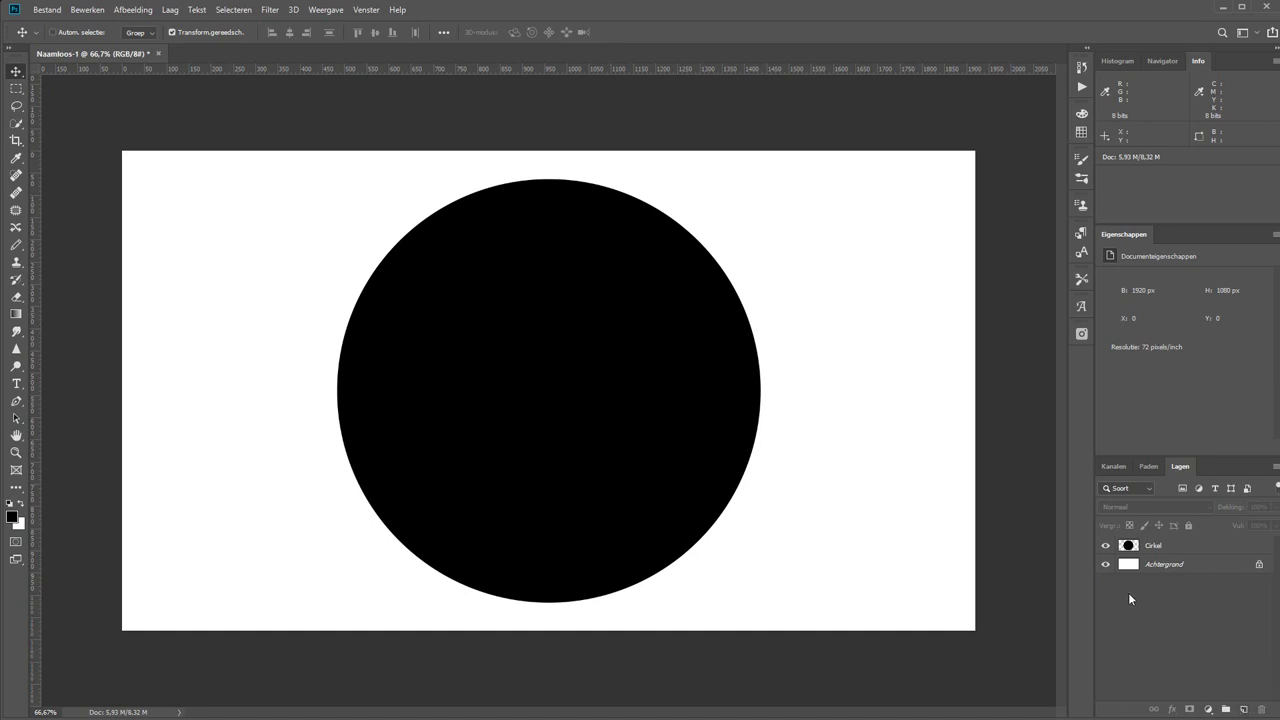
- Add an empty layer named Veelhoek and make white the foreground colour
key("ctrl+shift+n")
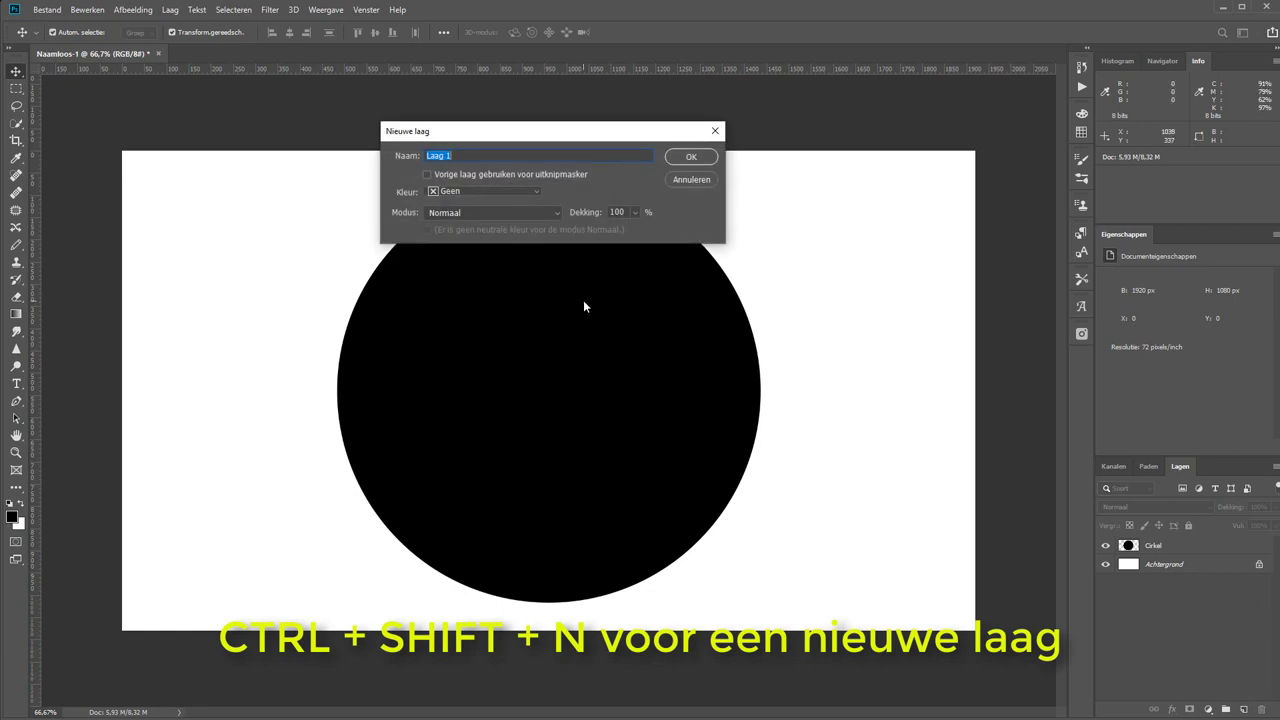
type("Veelhoek")
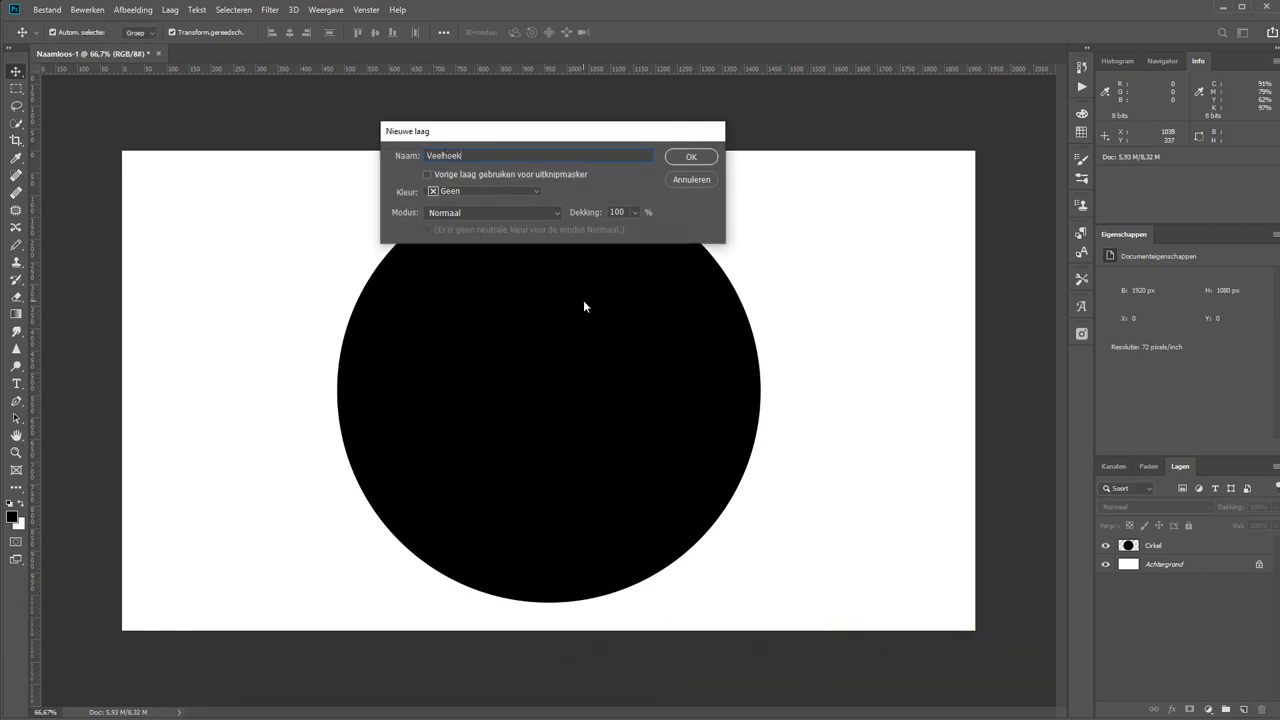
key("Return")
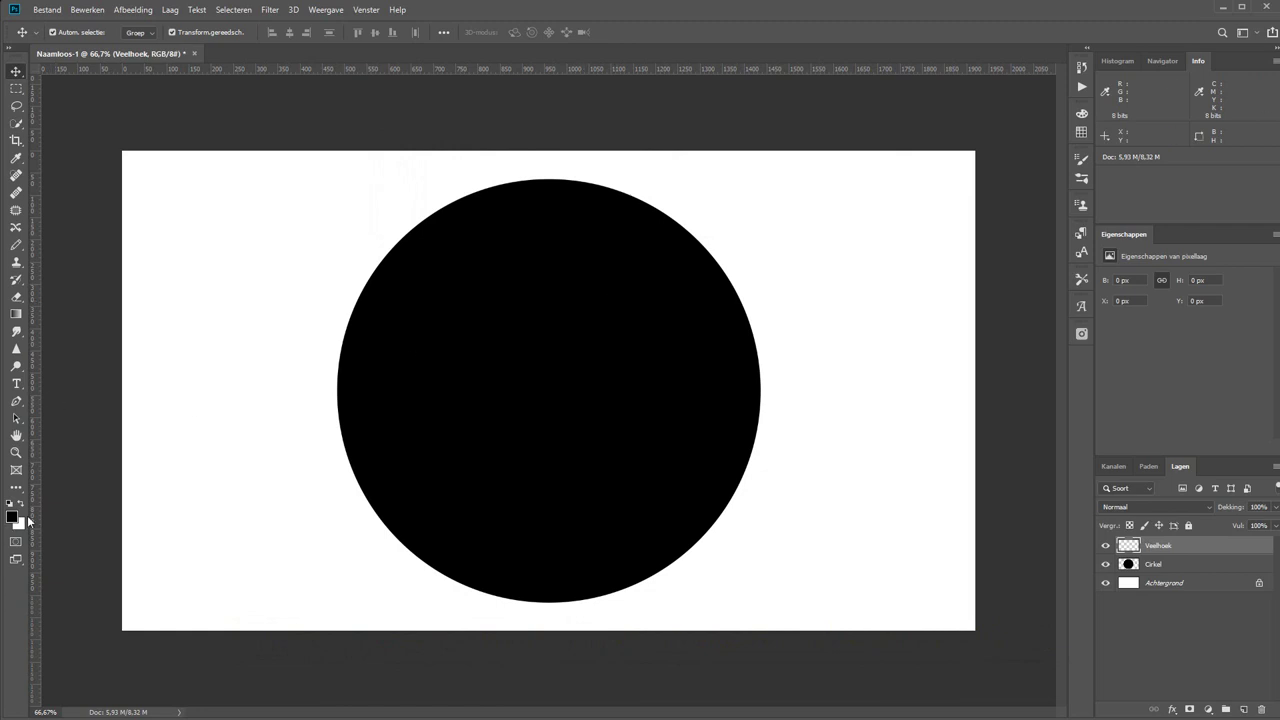
key("x")
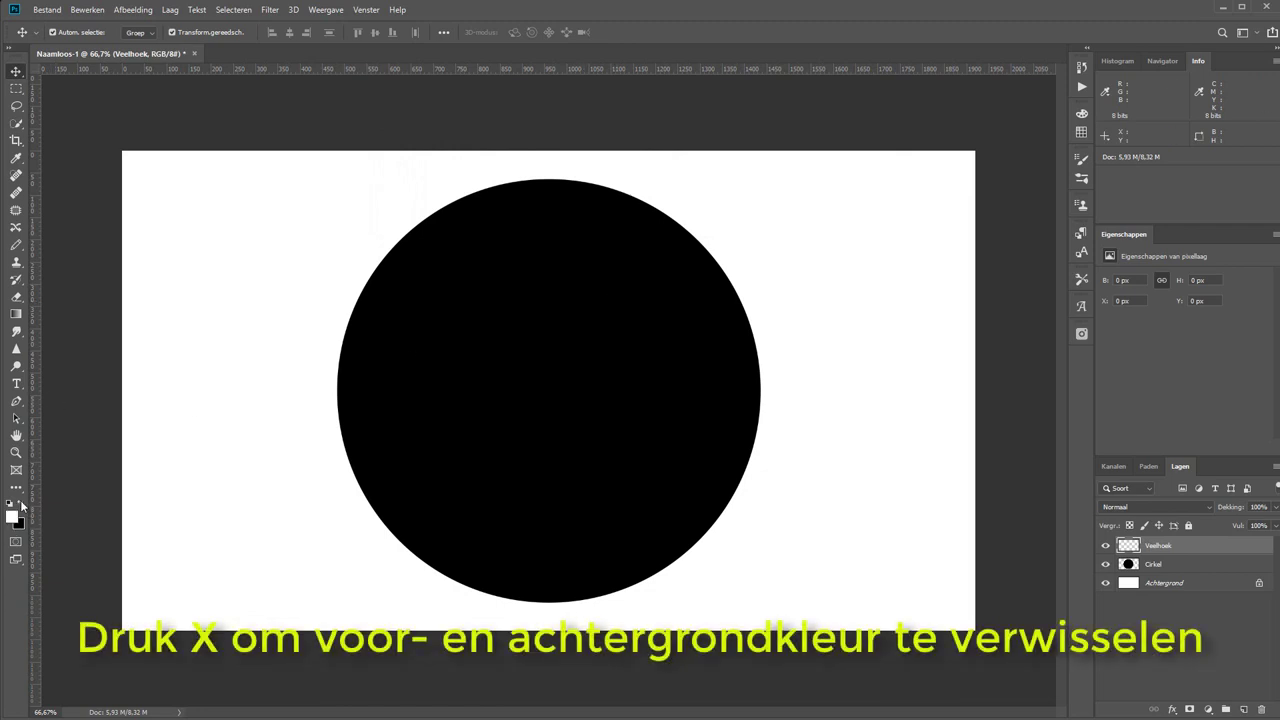
left_click(16, 490)
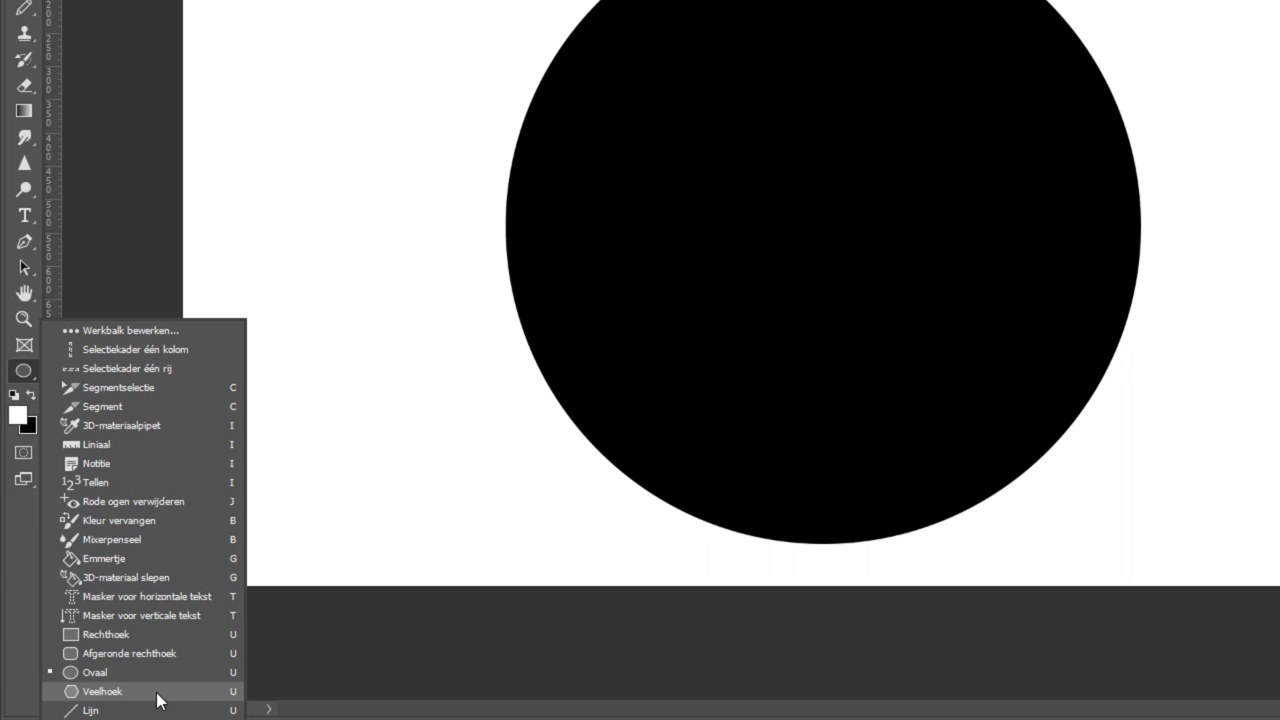
- Draw a white seven-sided polygon over the black circle on the Veelhoek layer
left_click(157, 692)
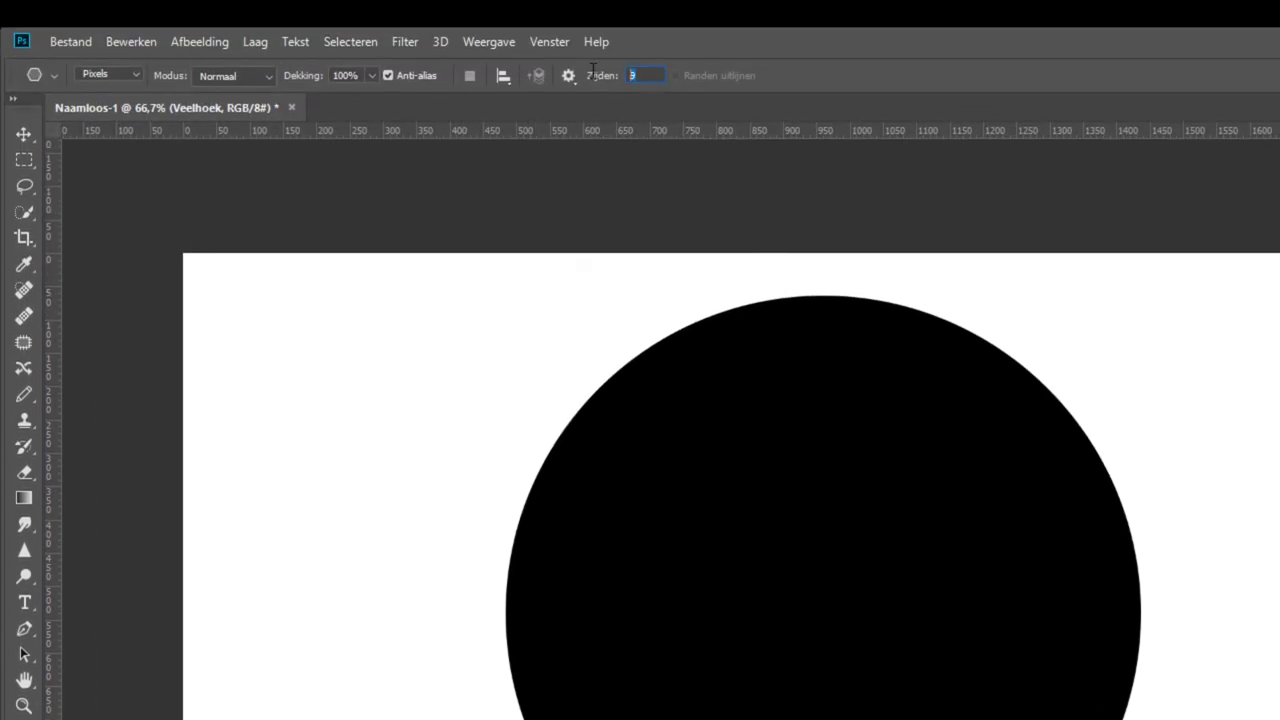
type("7")
key("Return")
mouse_move(619, 413)
left_mouse_down()
mouse_move(701, 524)
mouse_move(745, 524)
left_mouse_up()
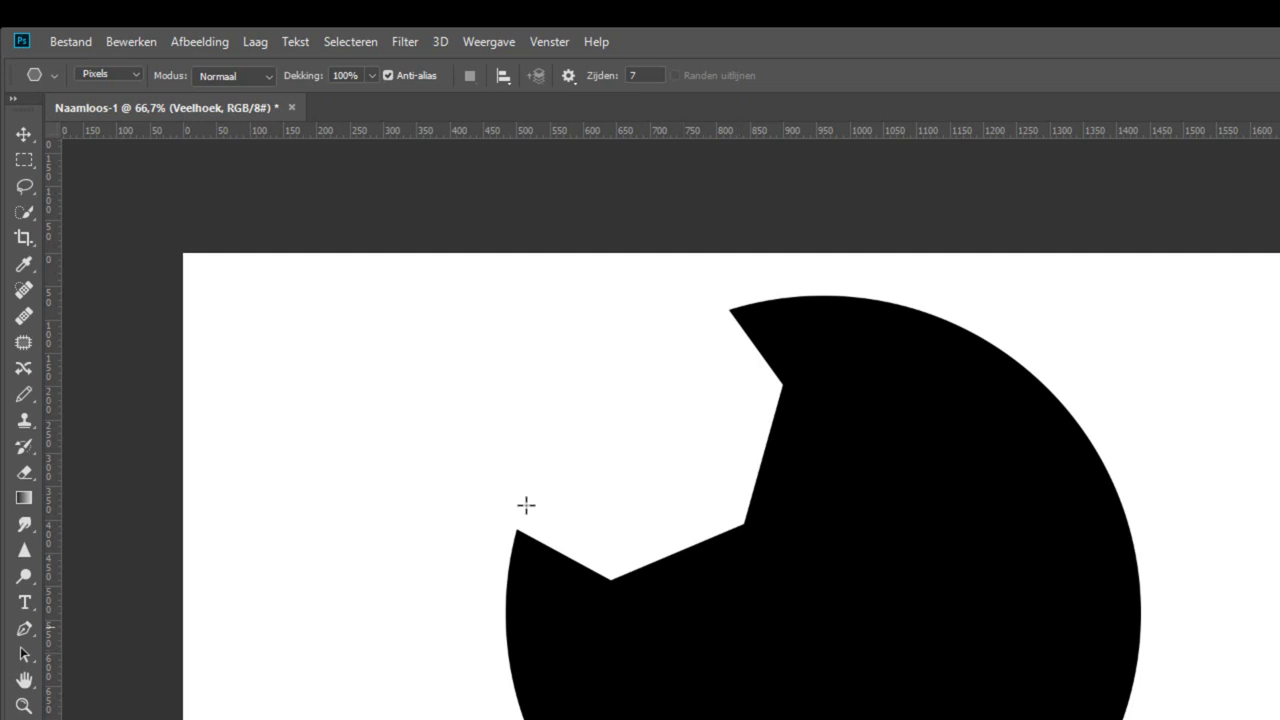
- Move the heptagon inside the circle and centre it horizontally and vertically on the canvas
left_click(24, 134)
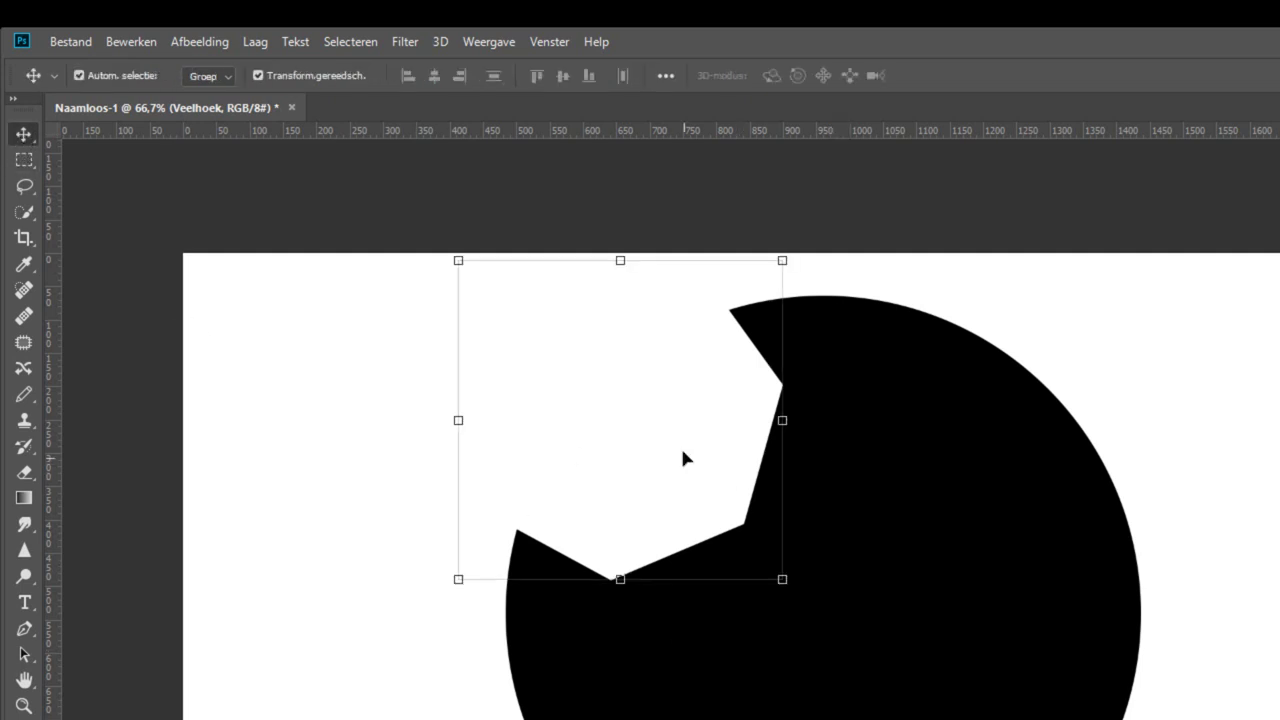
mouse_move(683, 457)
left_mouse_down()
mouse_move(820, 642)
mouse_move(799, 665)
left_mouse_up()
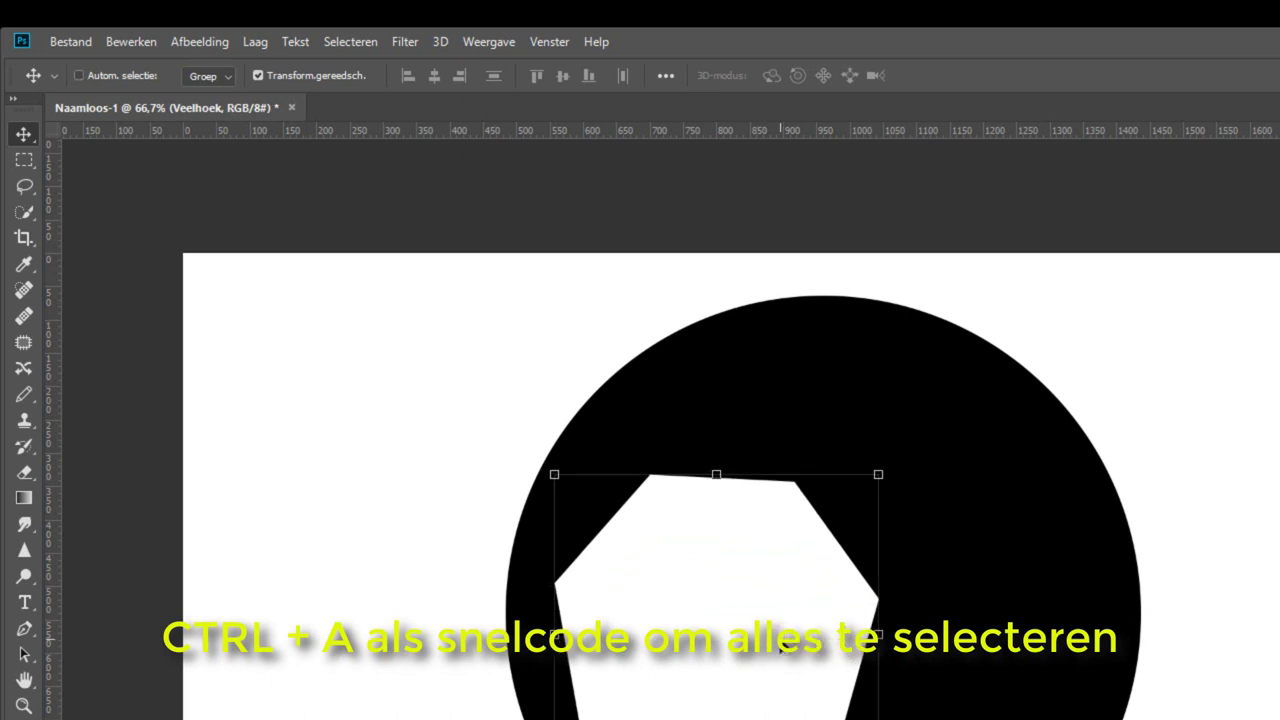
key("ctrl+a")
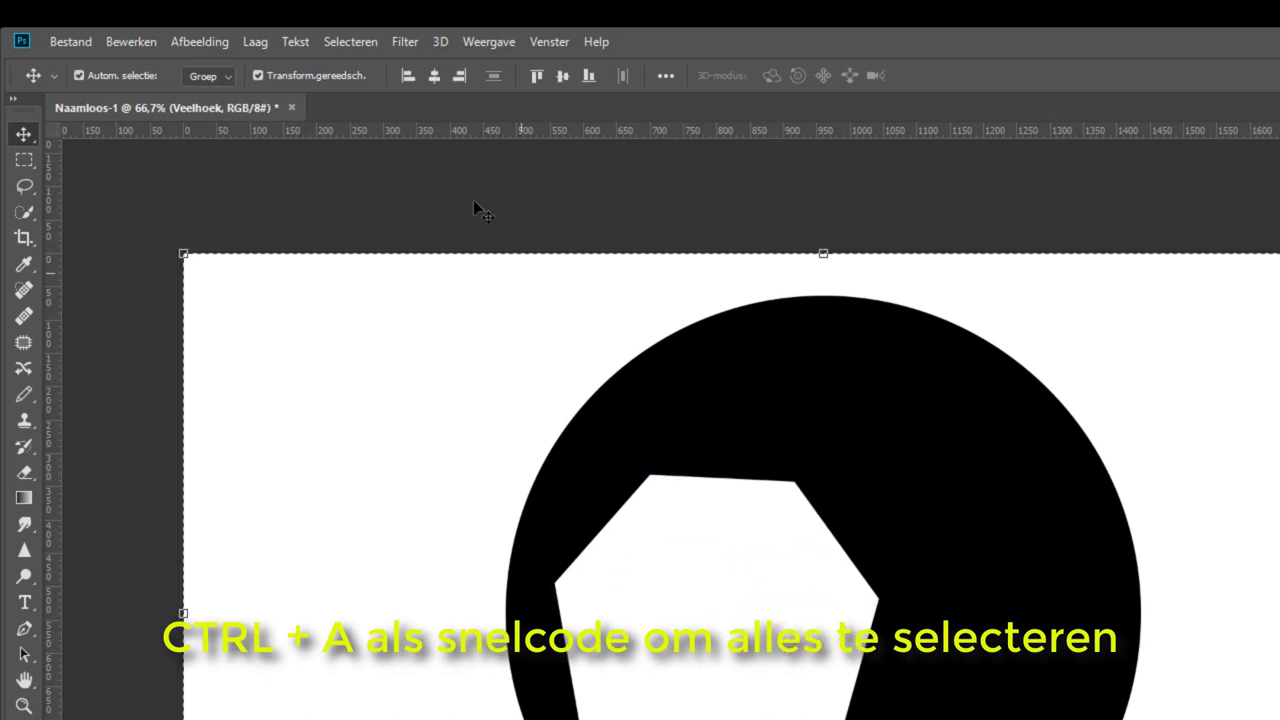
left_click(434, 78)
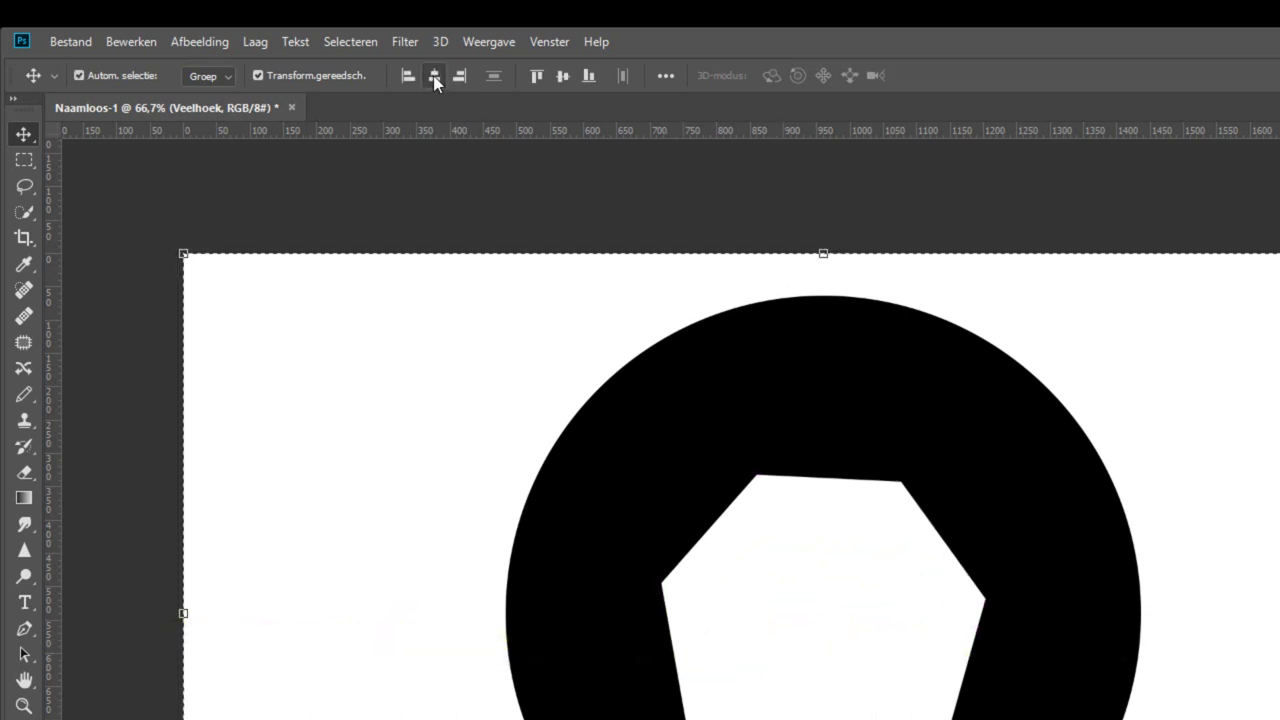
left_click(562, 78)
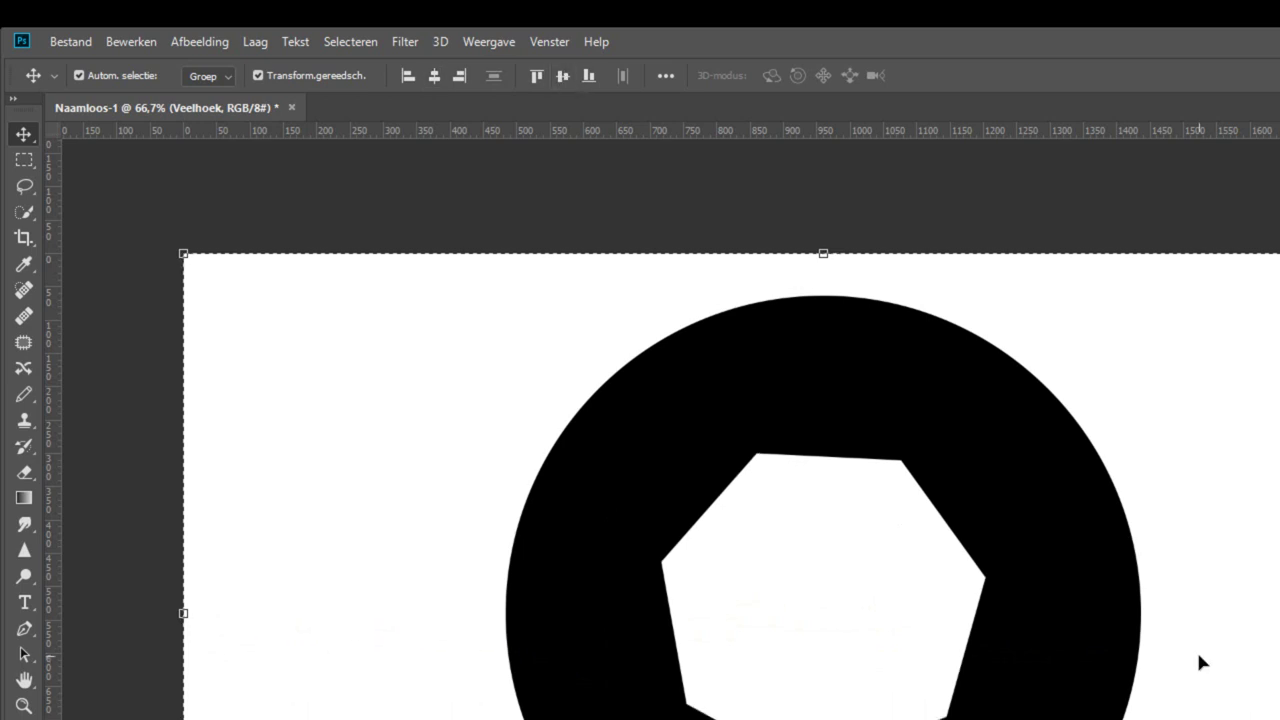
key("ctrl+d")
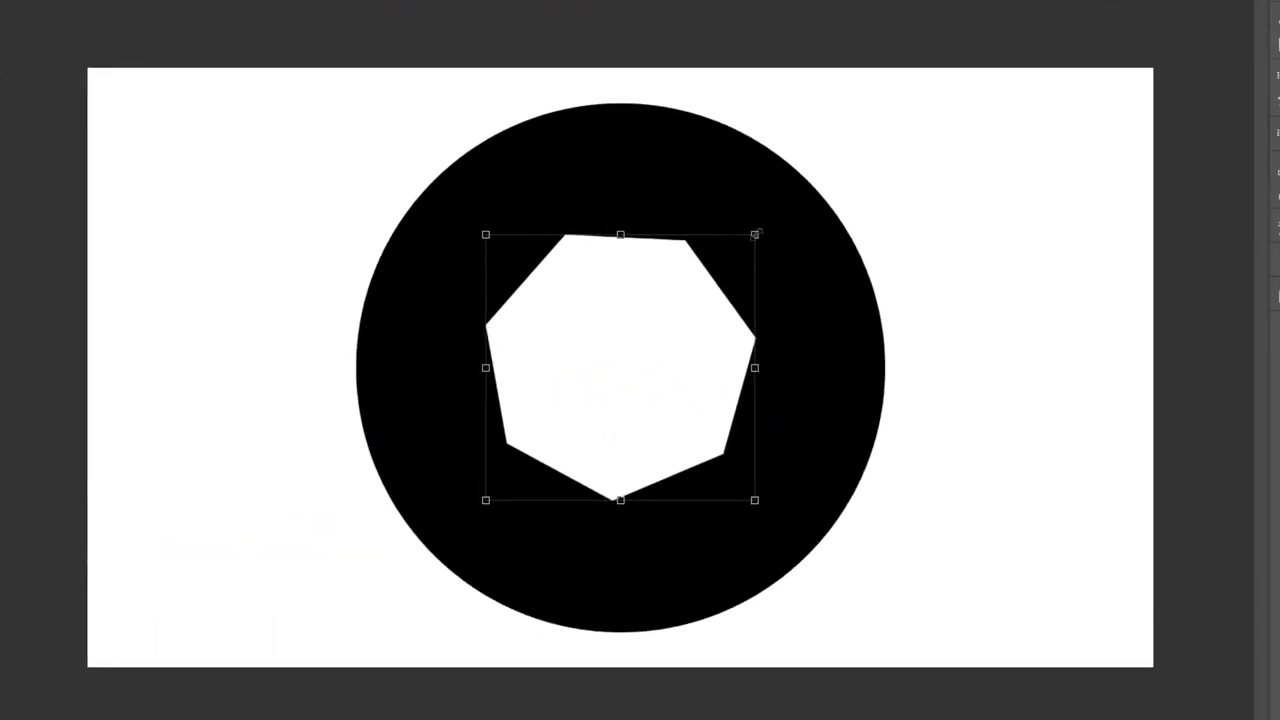
- Scale up the white heptagon and rotate it about 33° clockwise, committing the transform
left_click_drag(756, 234, 786, 189)
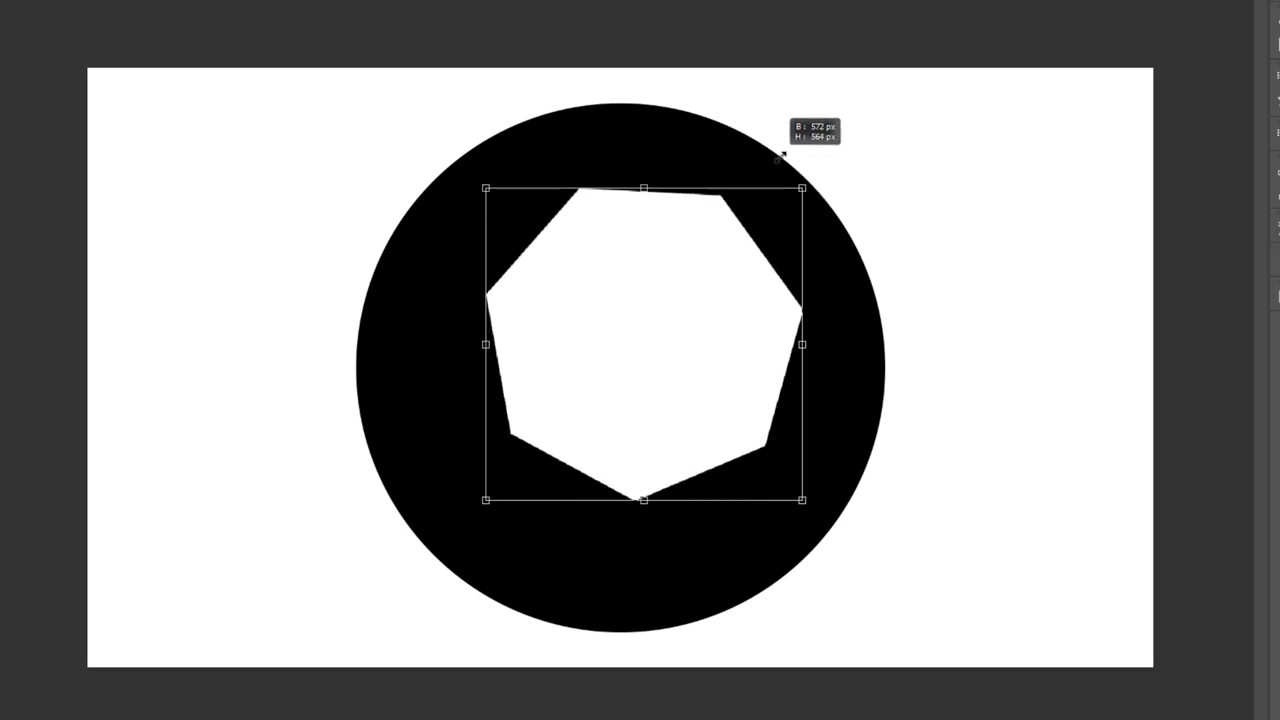
mouse_move(765, 192)
left_mouse_down()
mouse_move(819, 173)
mouse_move(791, 189)
mouse_move(810, 152)
mouse_move(784, 174)
left_mouse_up()
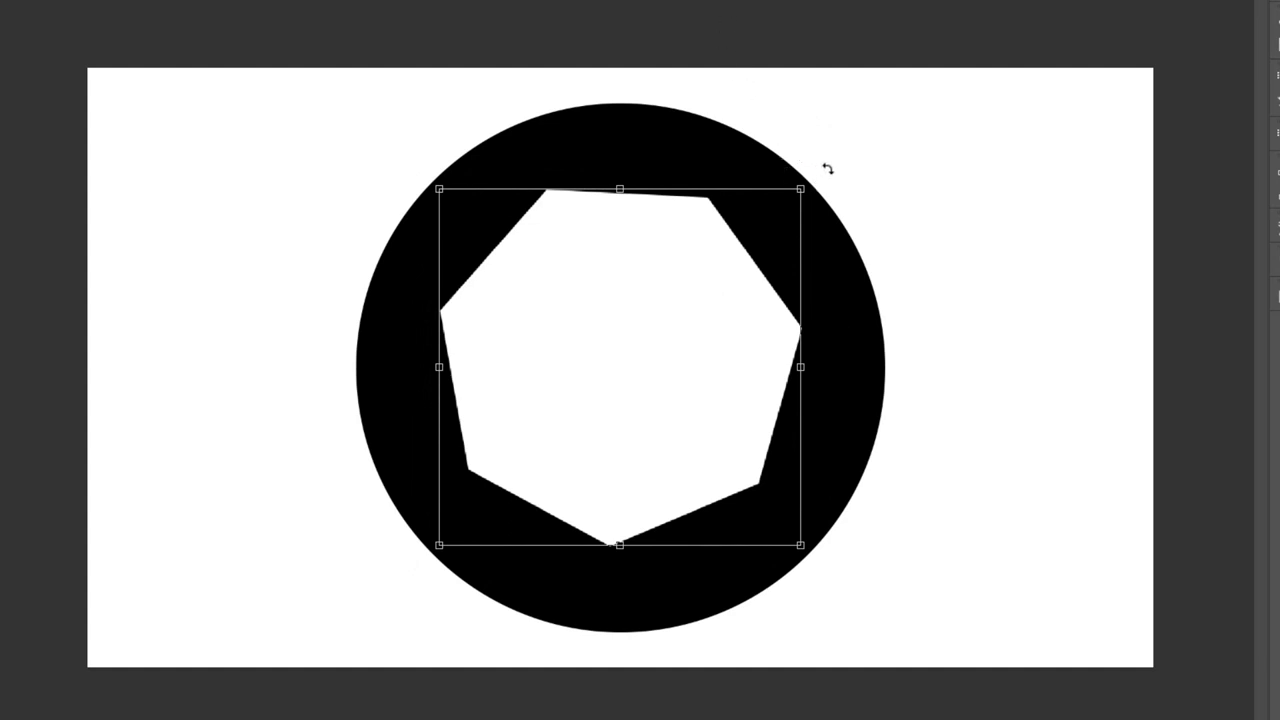
mouse_move(828, 169)
left_mouse_down()
mouse_move(870, 326)
mouse_move(879, 313)
left_mouse_up()
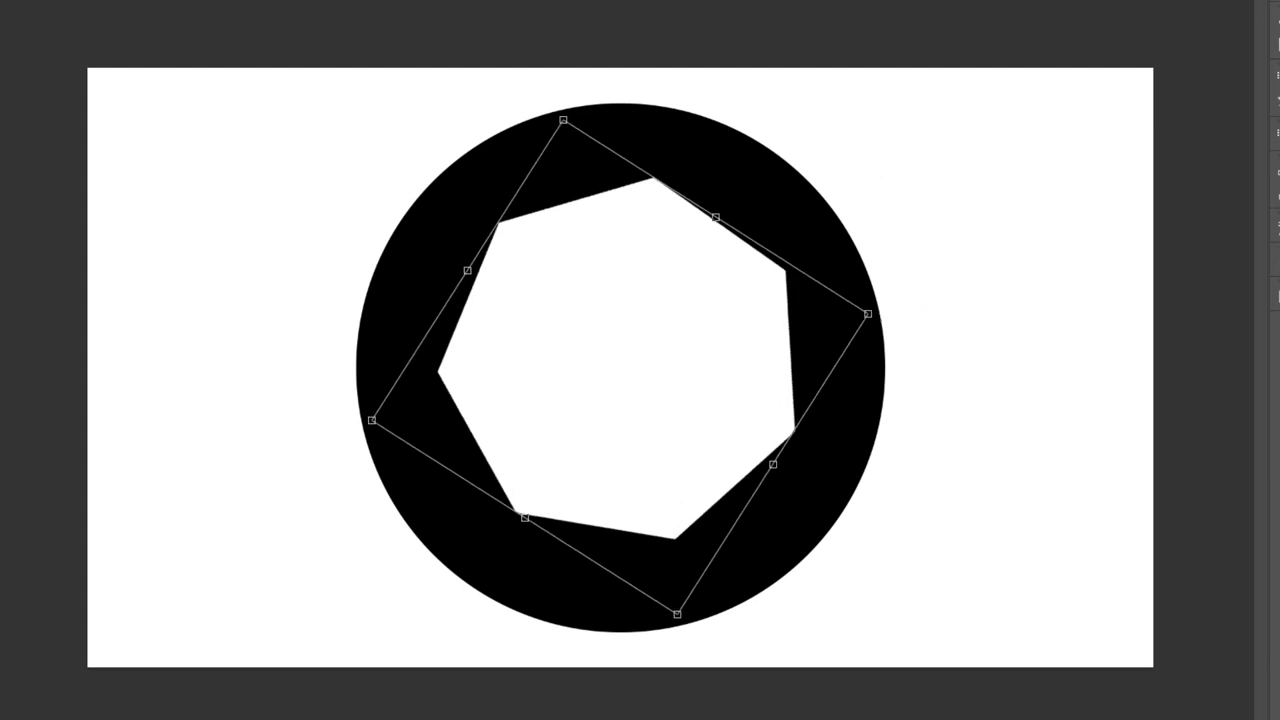
key("Return")
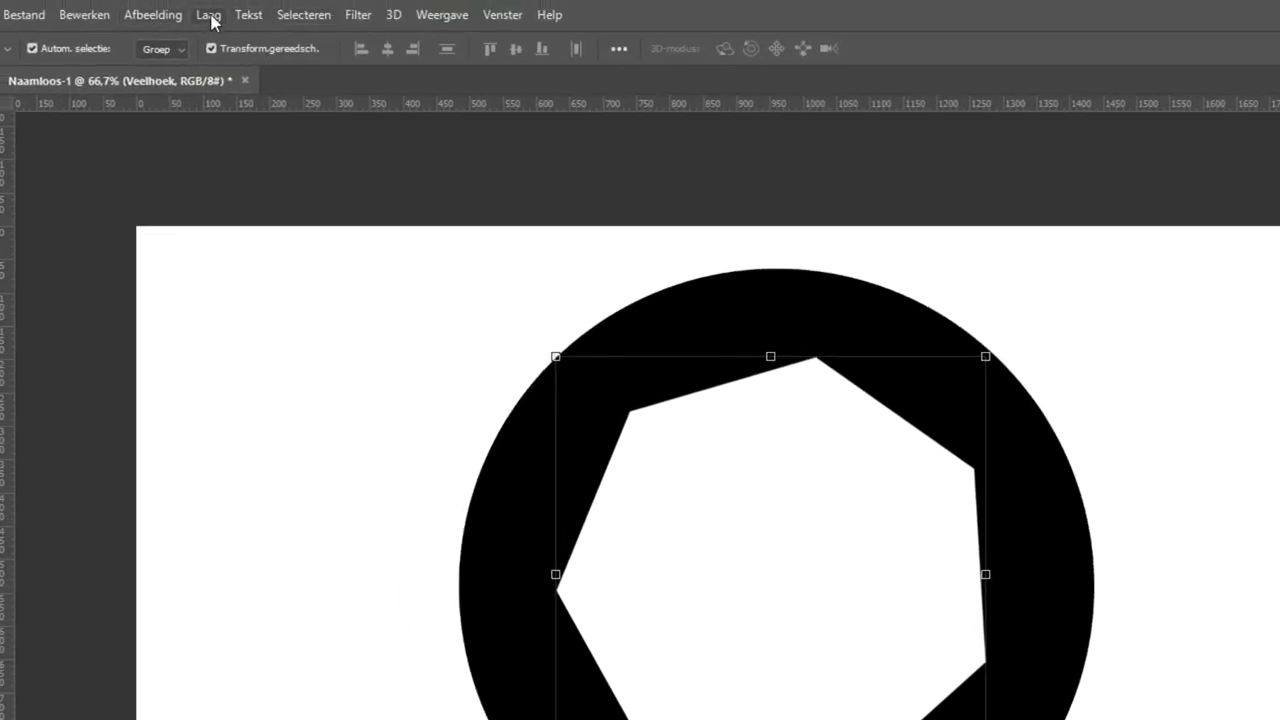
- Add a new layer named Lijntjes through Laag > Nieuw > Laag
left_click(210, 15)
mouse_move(226, 37)
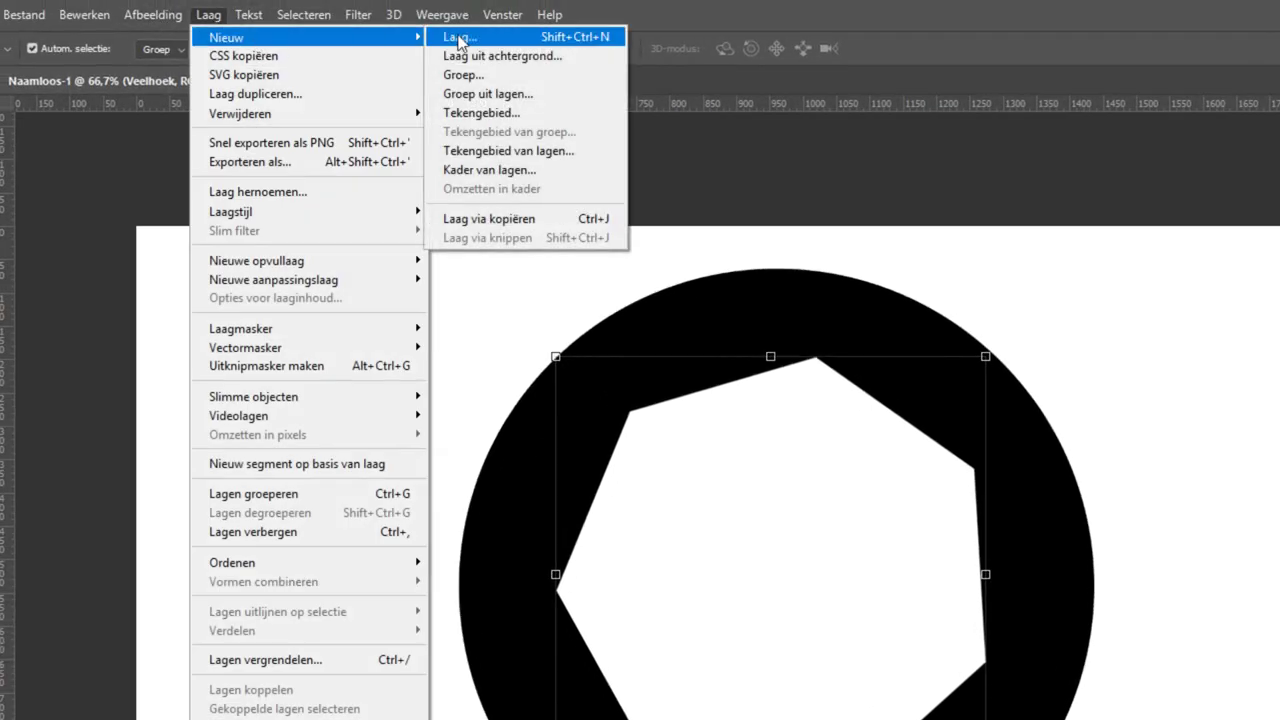
left_click(459, 38)
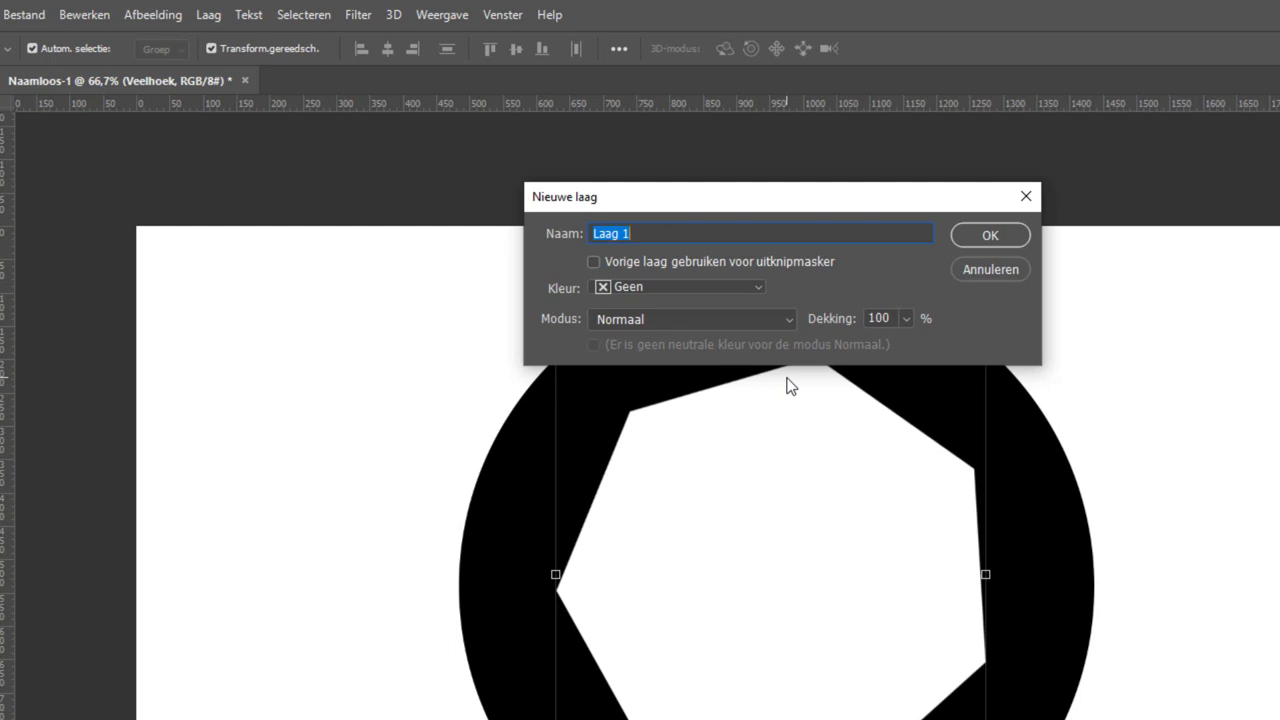
type("Lijntjes")
left_click(965, 238)
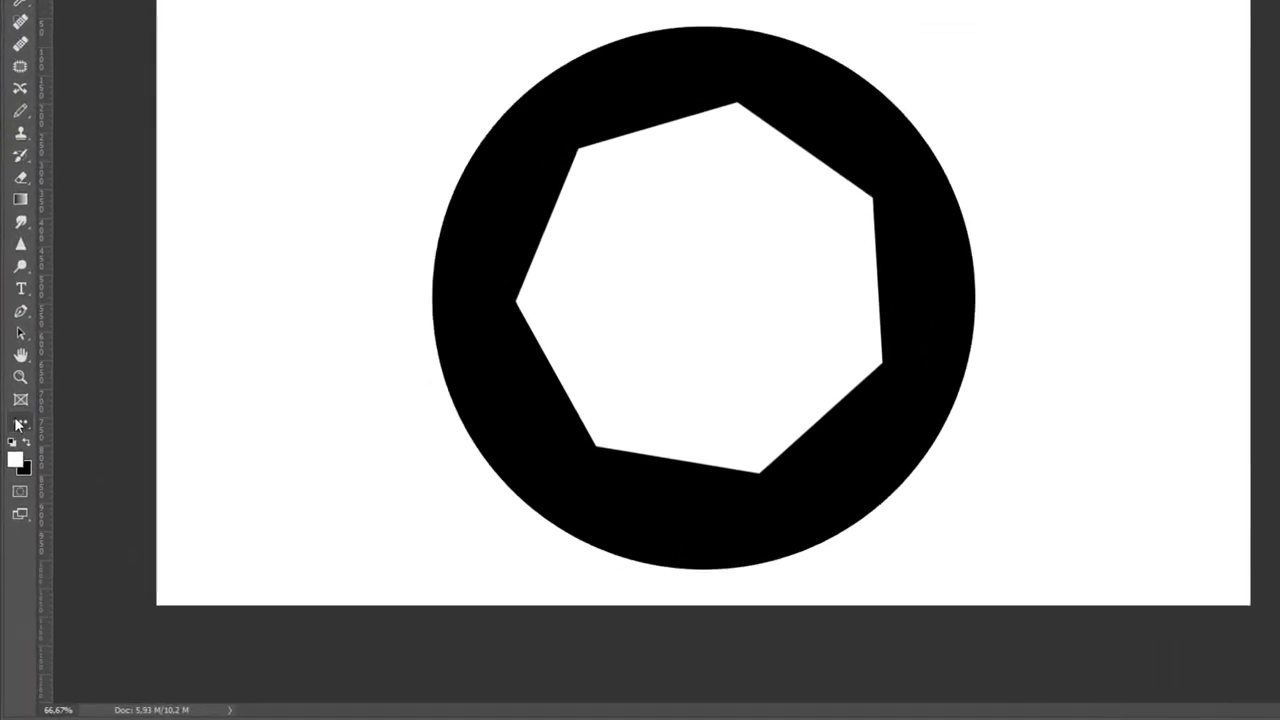
- Select the Lijn (Line) tool with a 5 px thickness
right_click(22, 370)
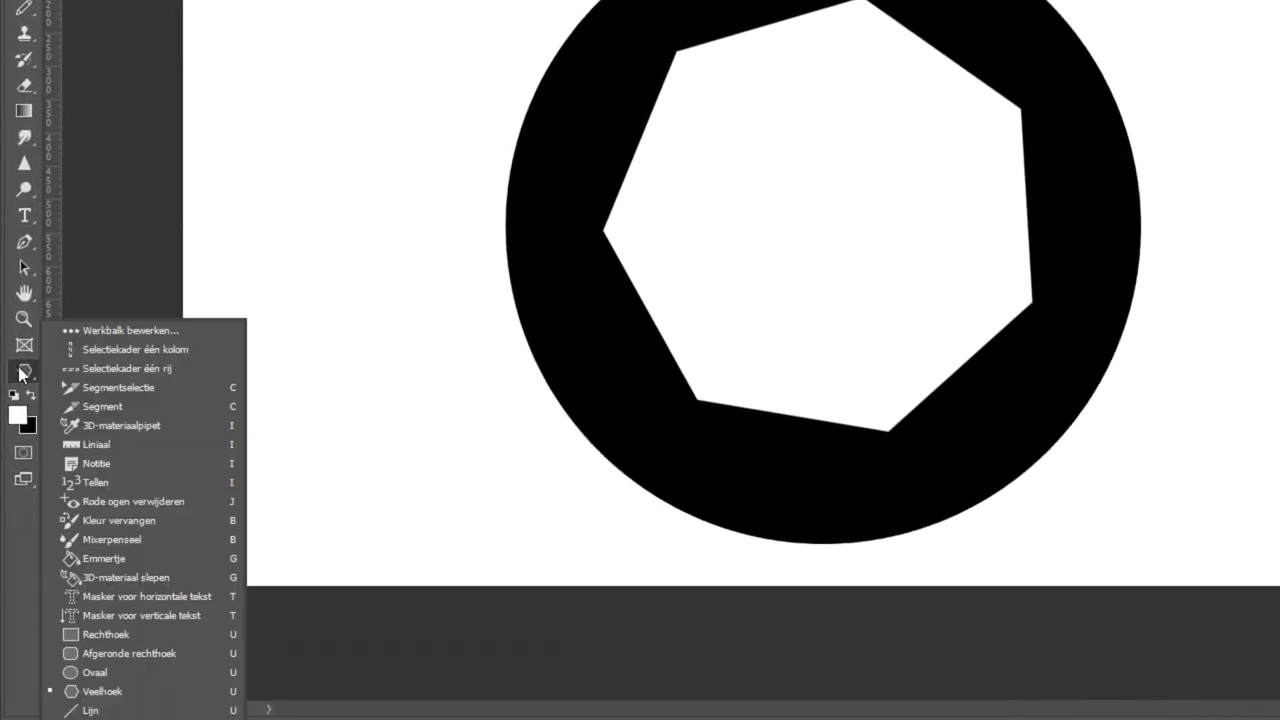
left_click(100, 710)
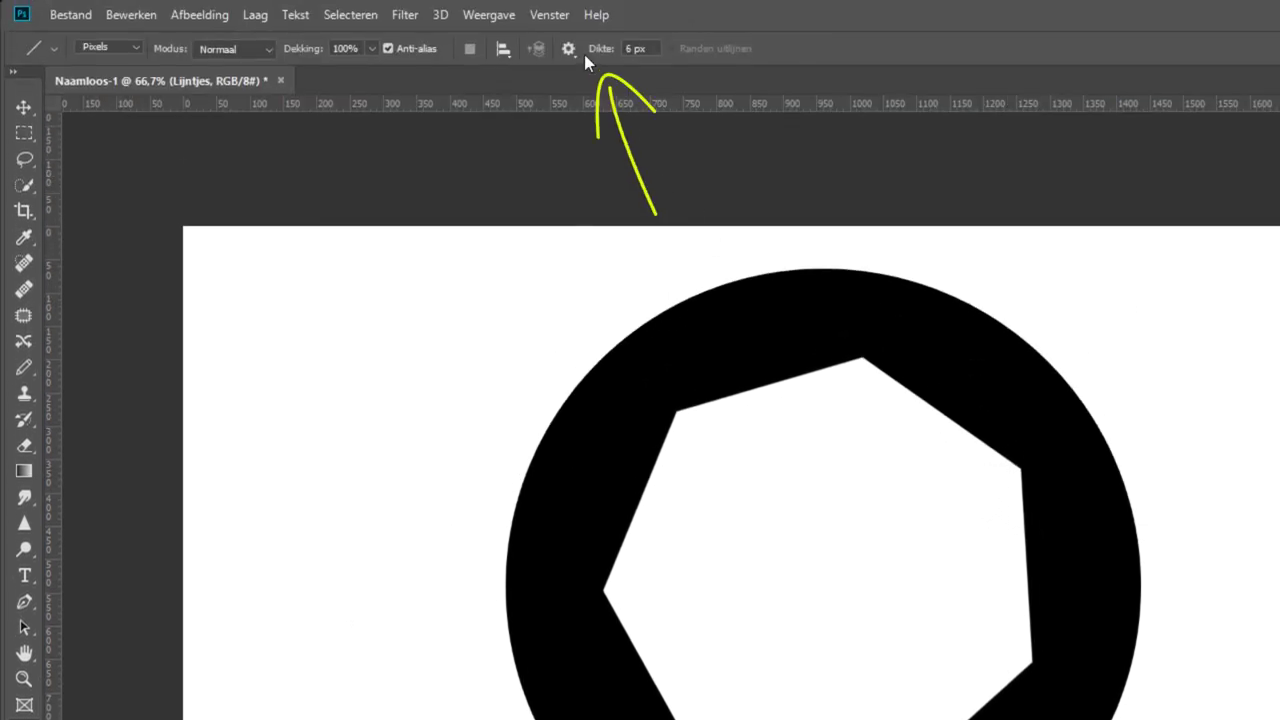
double_click(630, 48)
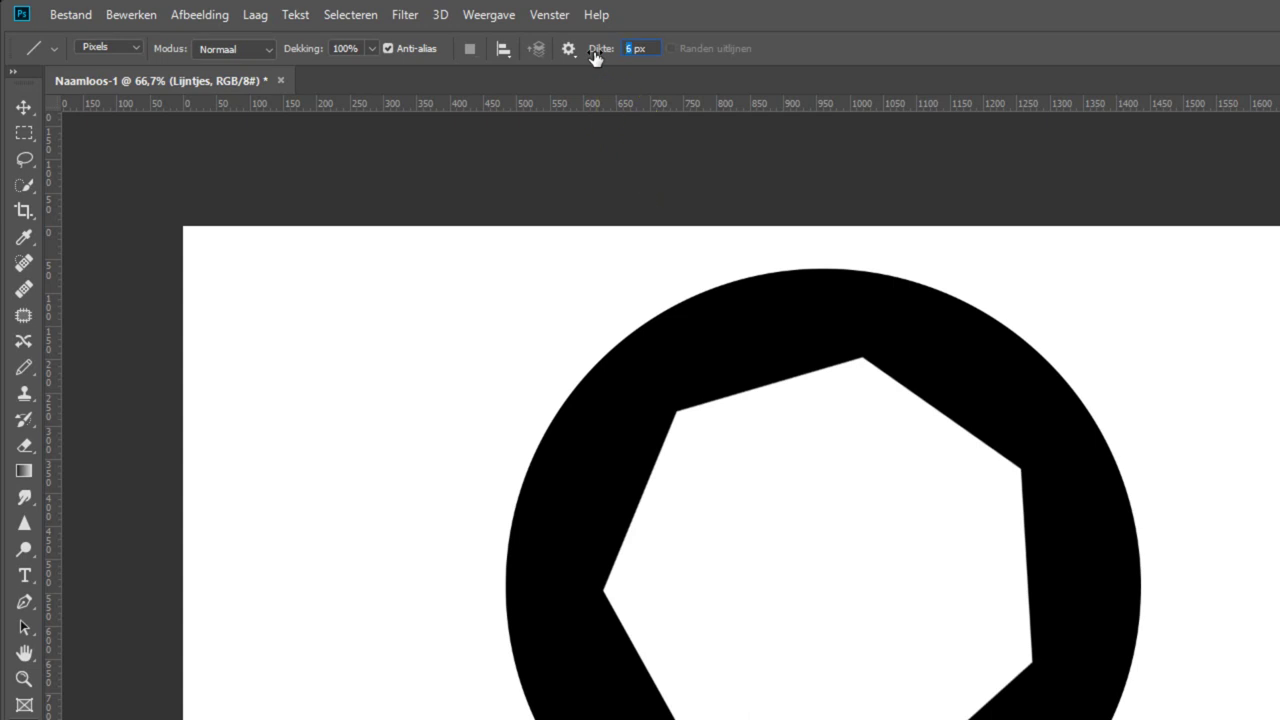
type("5")
- Draw white lines from three heptagon corners to the rim, undoing a misplaced one
left_click_drag(1022, 467, 714, 253)
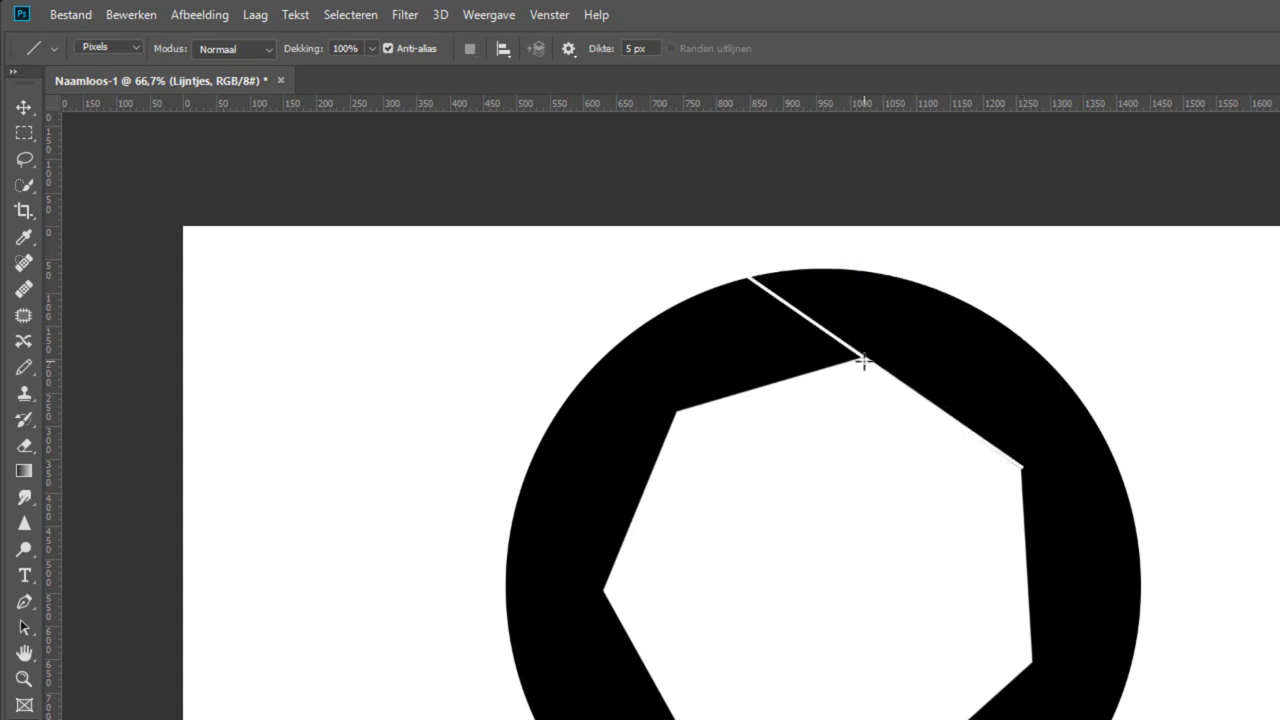
left_click_drag(864, 357, 522, 452)
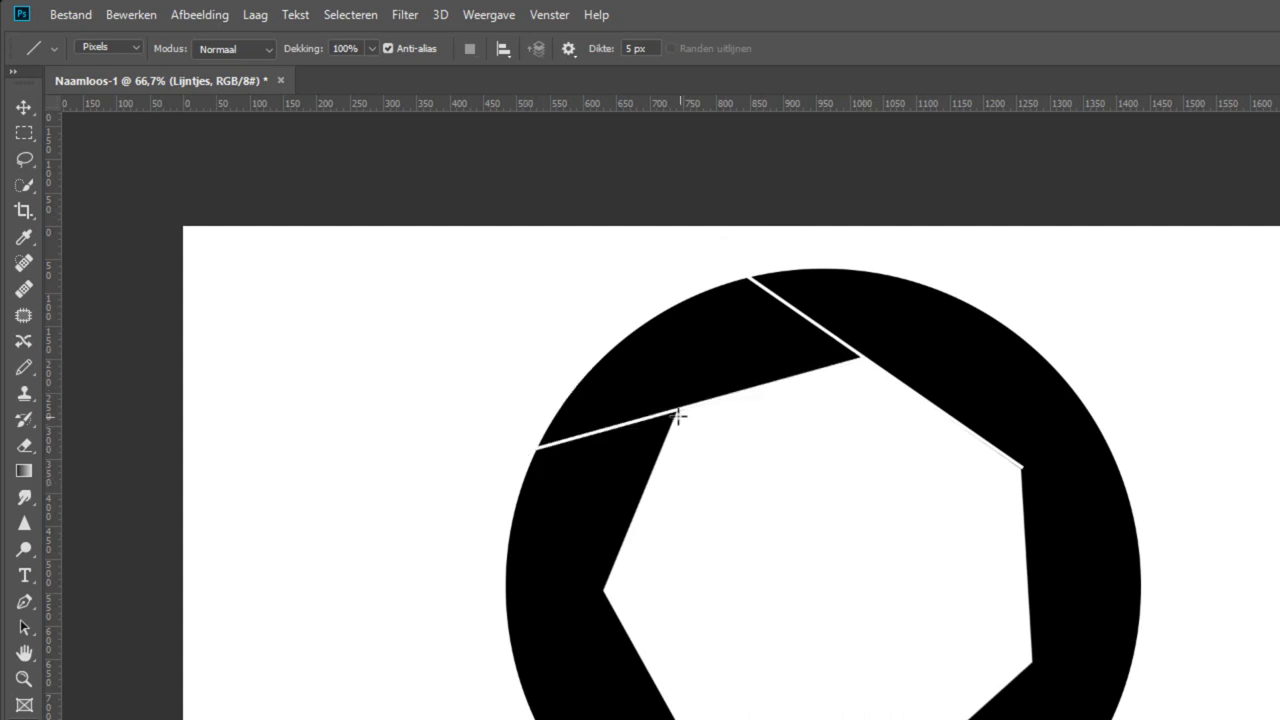
left_click_drag(670, 414, 545, 719)
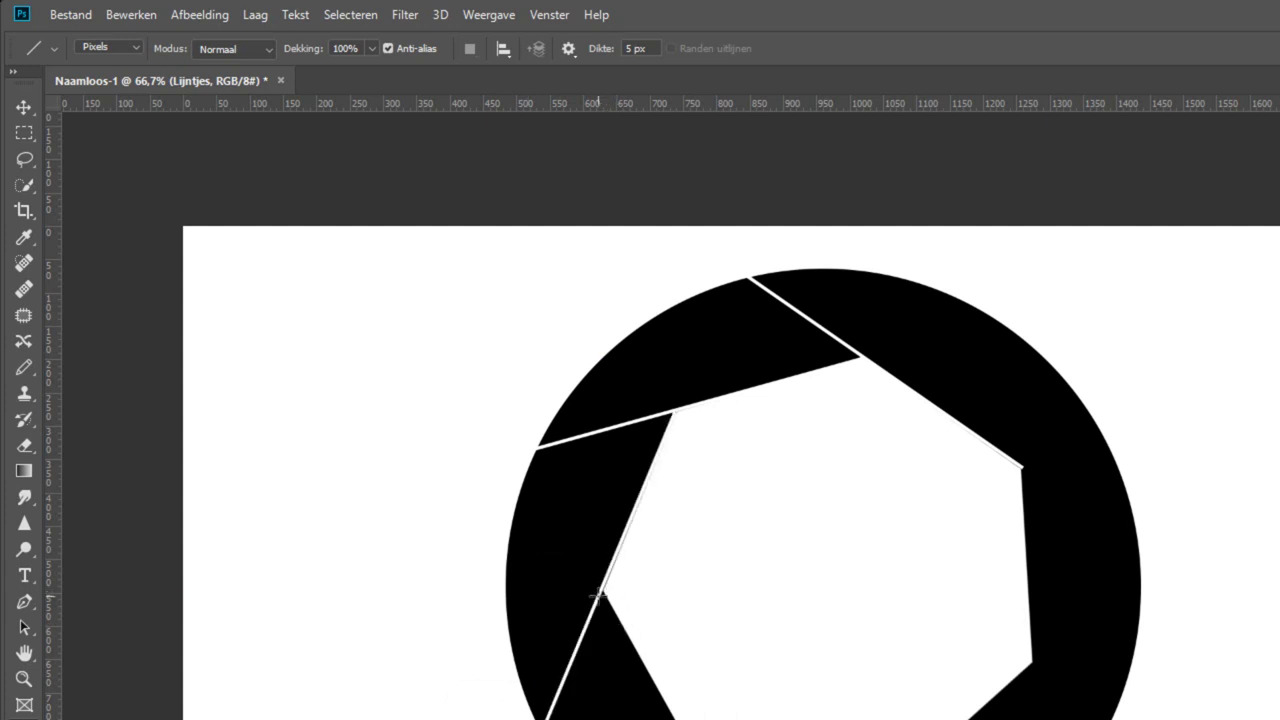
key("ctrl+z")
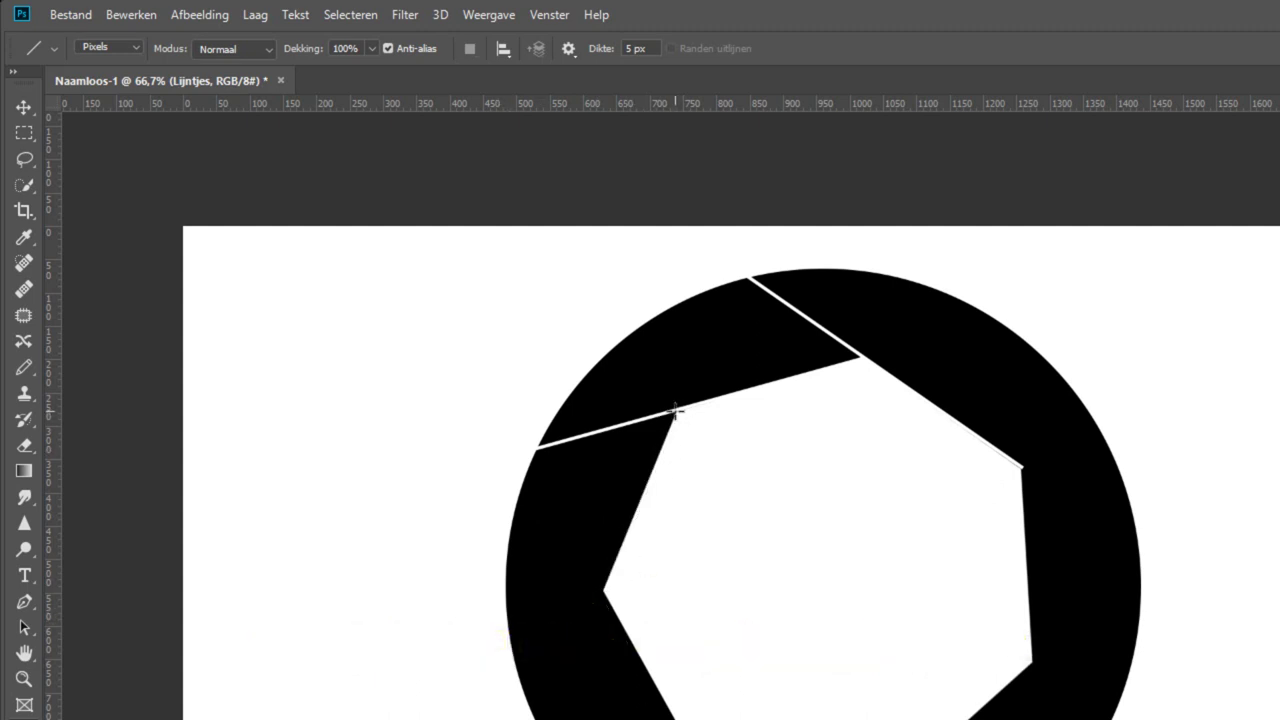
- Zoom in, undo another line, and draw three more dividing lines from the corners out to the rim
scroll(666, 443, "up", 3)
scroll(666, 443, "up", 2)
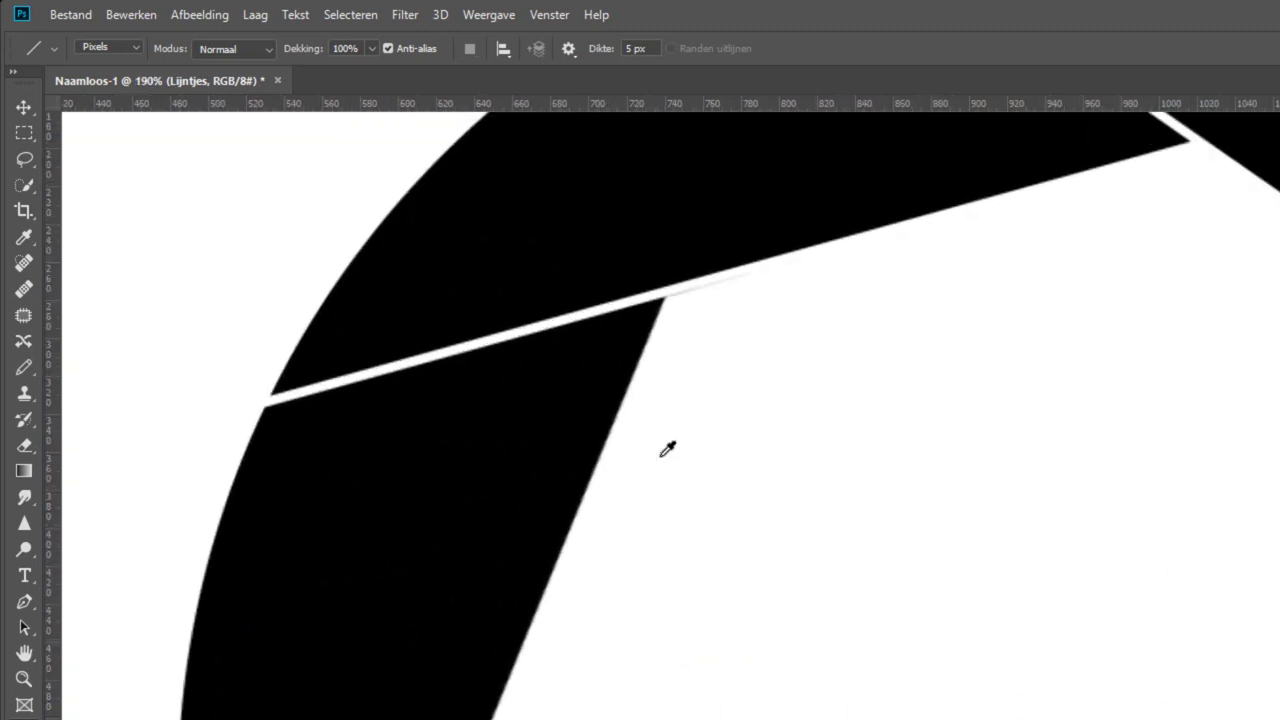
key("ctrl+z")
left_click_drag(1190, 140, 174, 434)
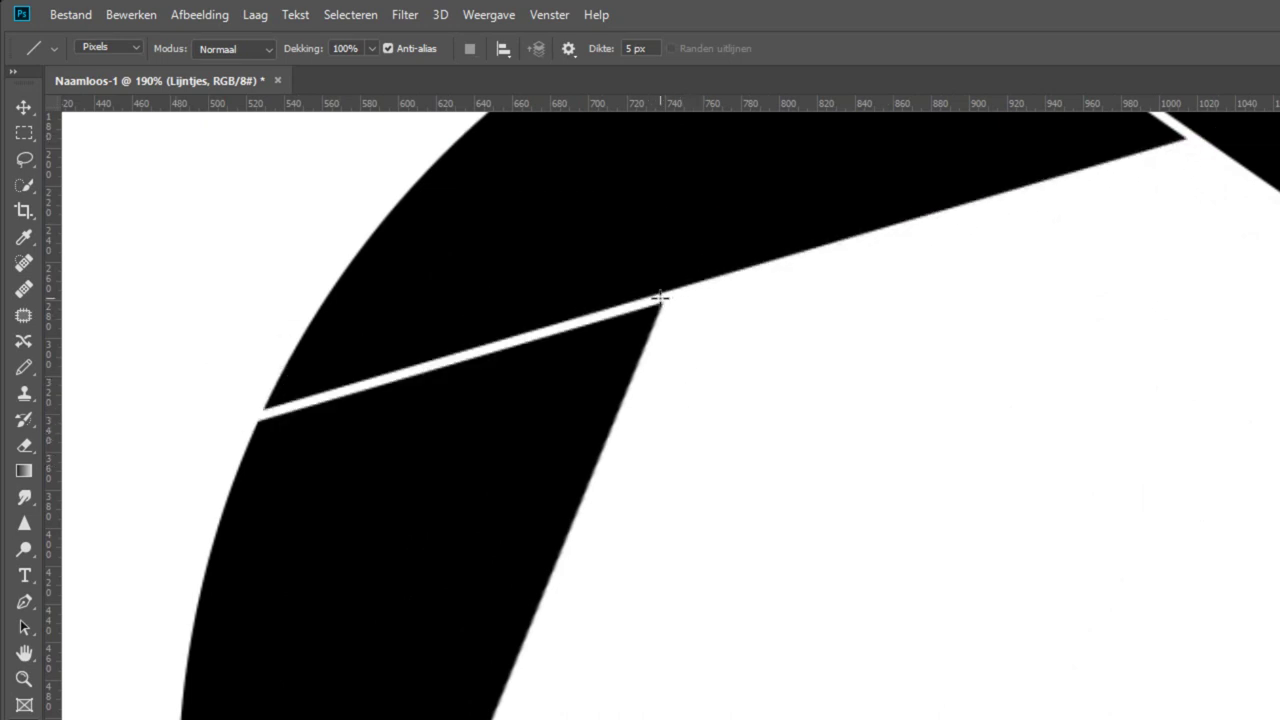
mouse_move(662, 302)
left_mouse_down()
mouse_move(487, 718)
mouse_move(437, 595)
left_mouse_up()
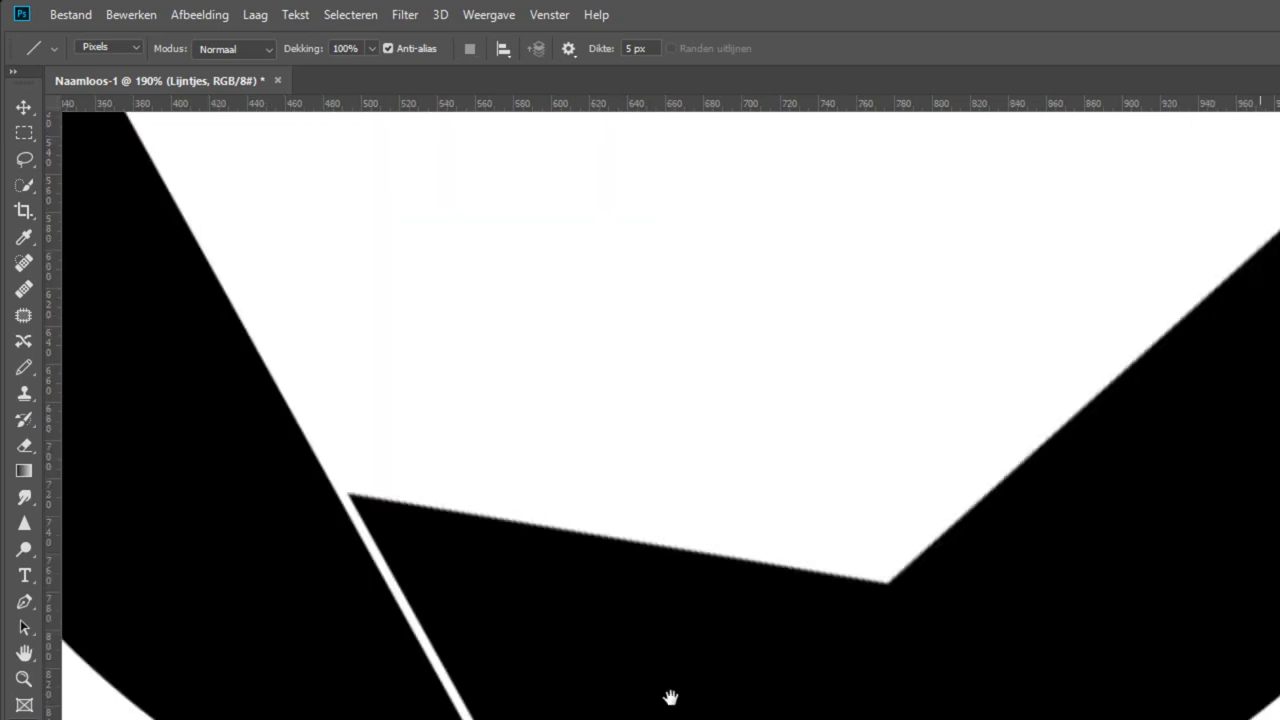
mouse_move(618, 217)
left_mouse_down()
mouse_move(185, 432)
mouse_move(1268, 614)
mouse_move(1226, 223)
mouse_move(1090, 235)
mouse_move(1036, 110)
left_mouse_up()
- Zoom in and pencil the grey fringe on the blade's inner edge white, then fit the view
key("z")
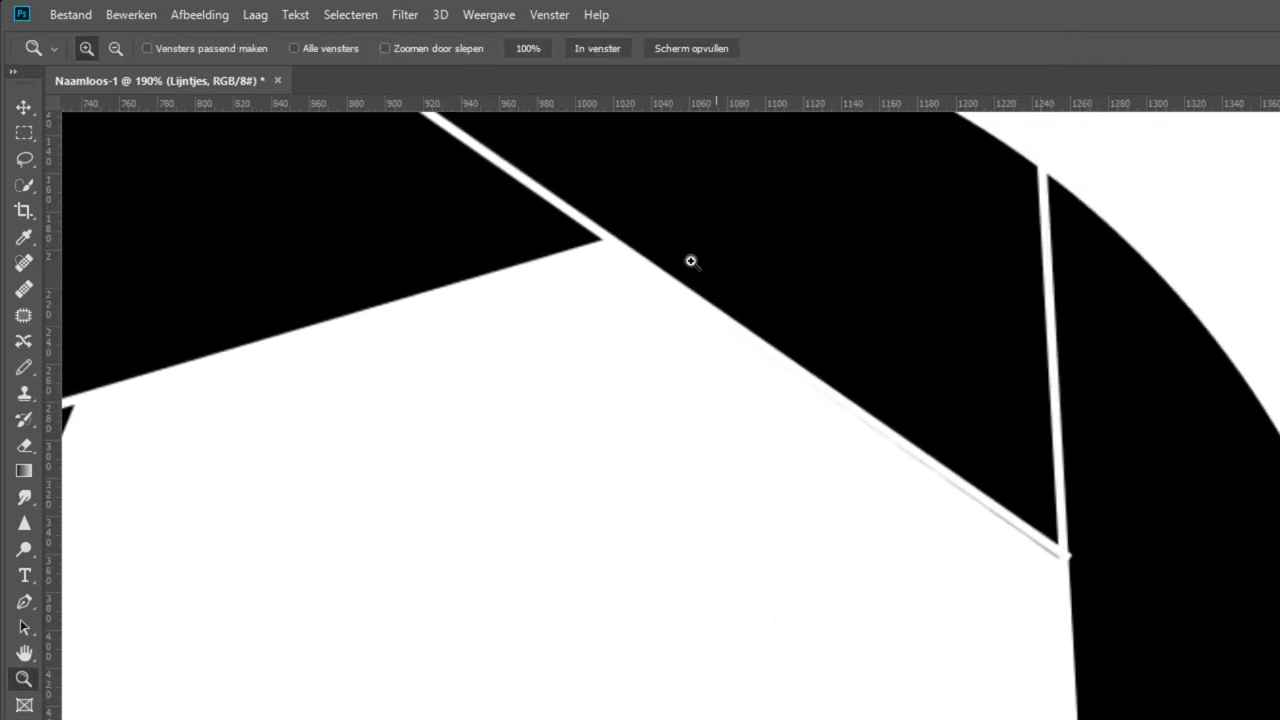
left_click_drag(663, 252, 1100, 624)
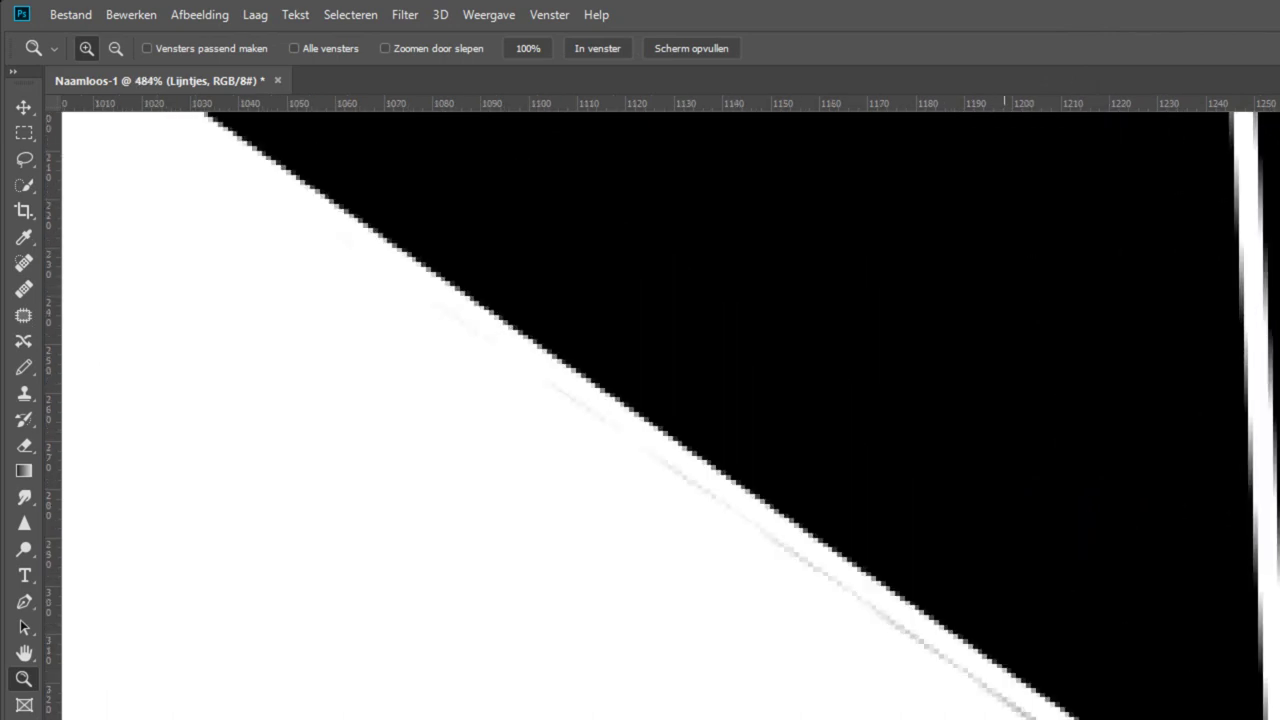
key("e")
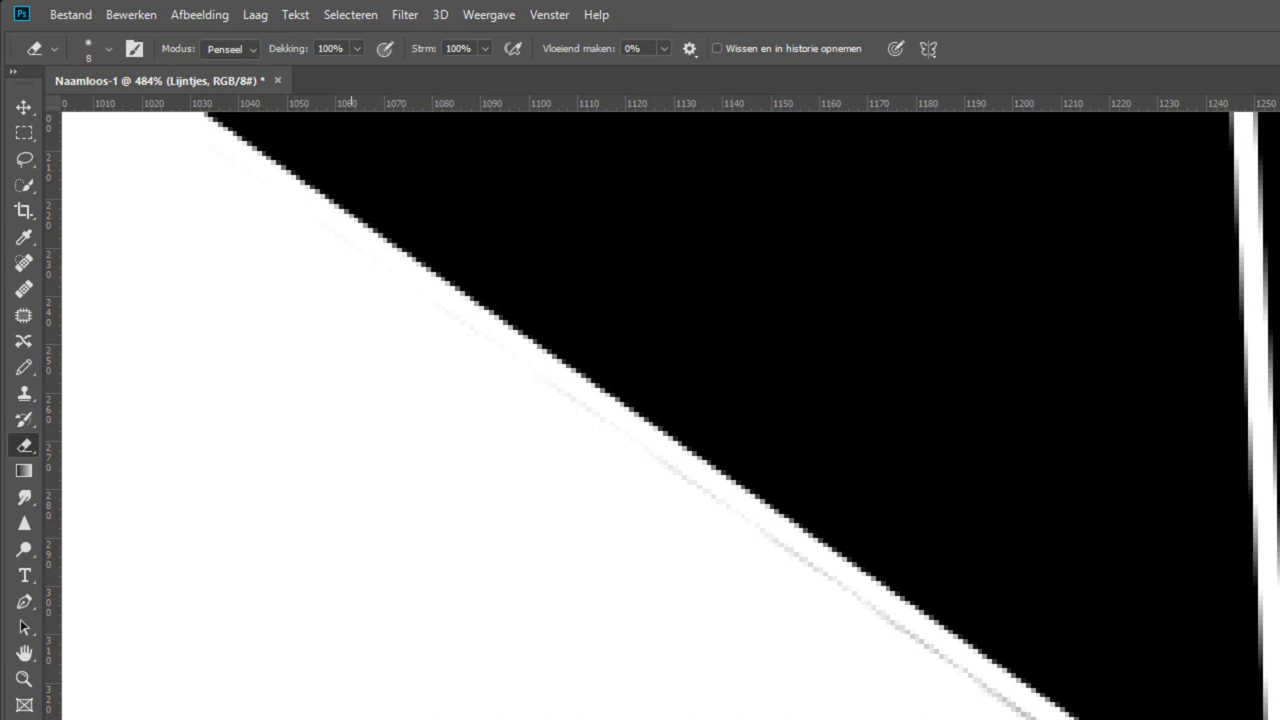
key("b")
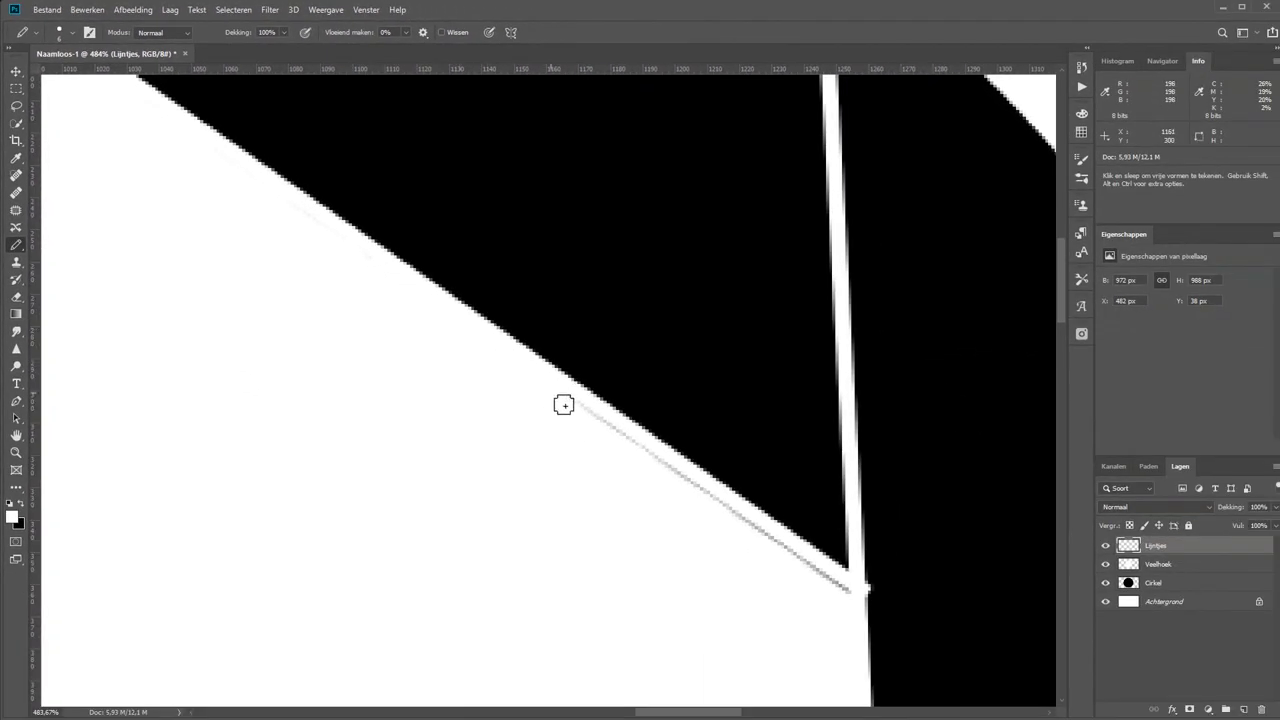
left_click_drag(563, 405, 850, 590)
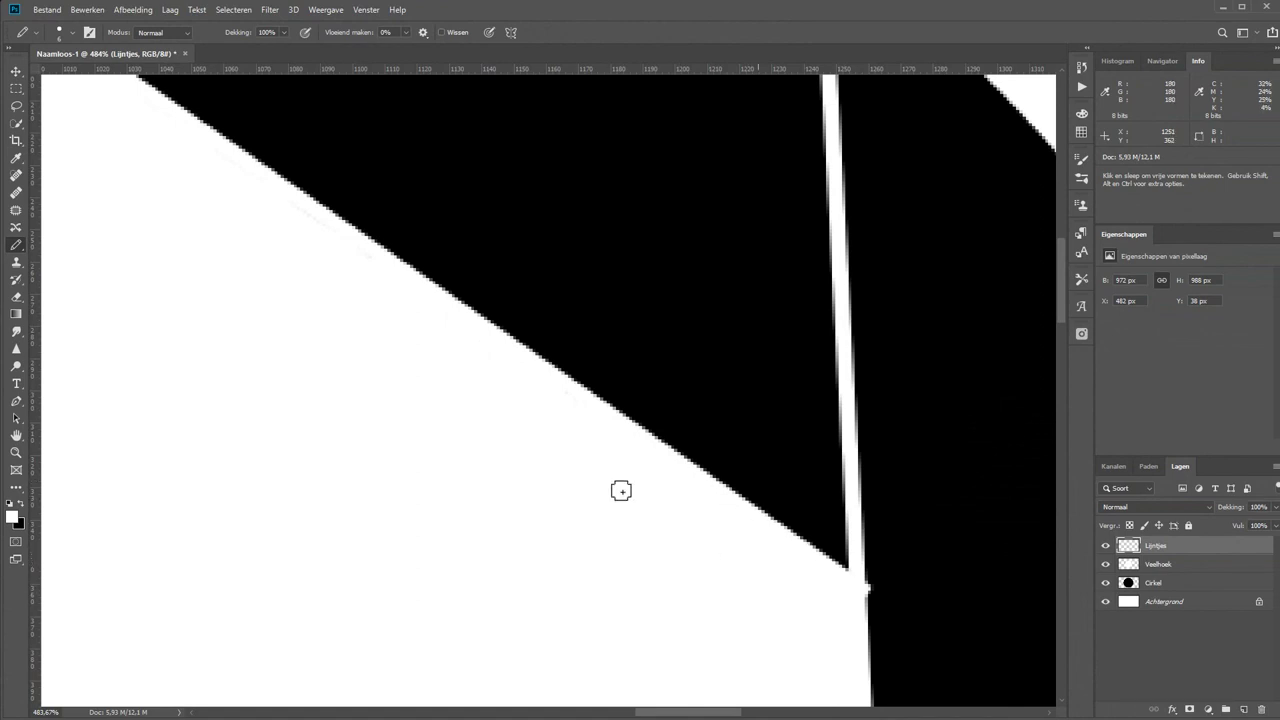
mouse_move(621, 491)
left_mouse_down()
mouse_move(549, 381)
mouse_move(235, 174)
left_mouse_up()
key("x")
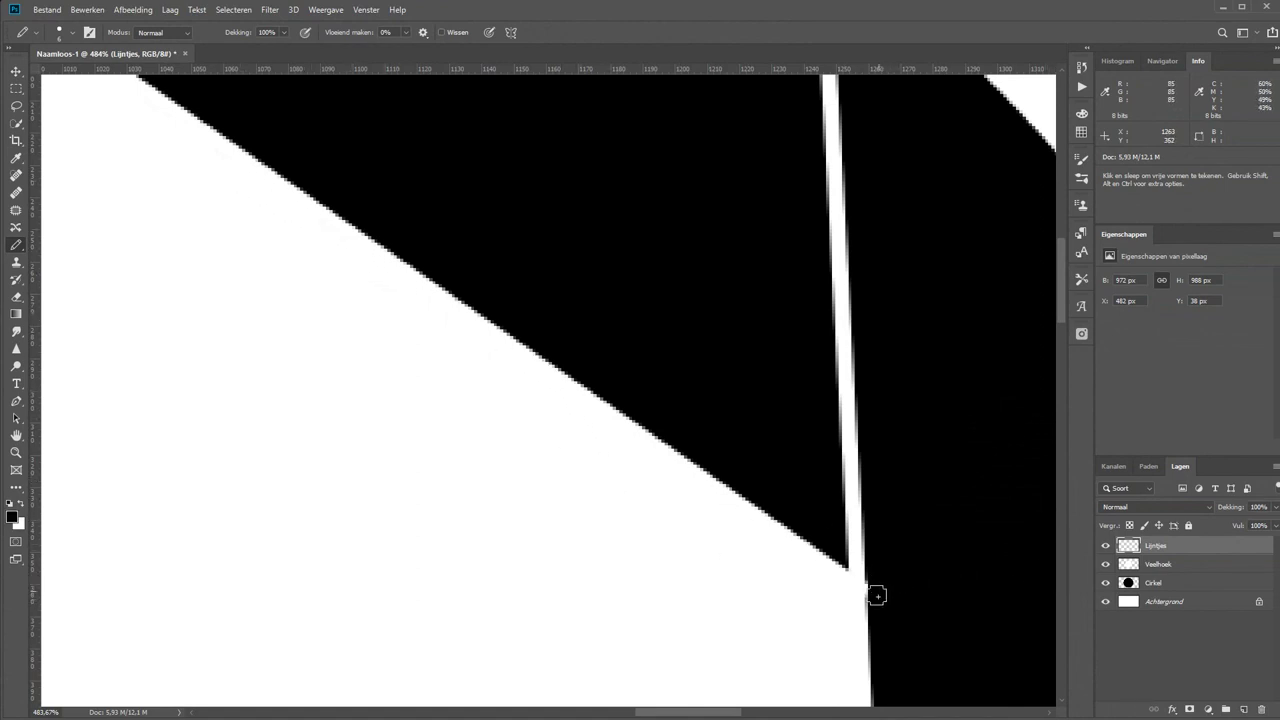
key("ctrl+0")
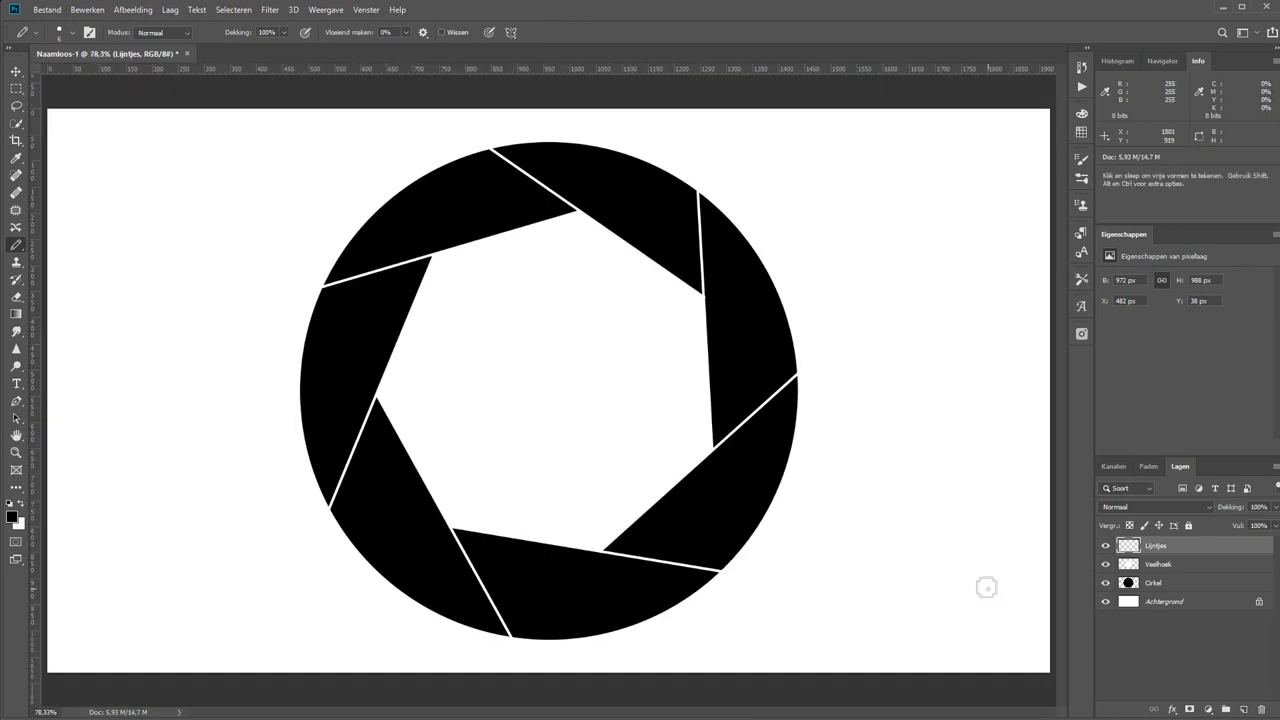